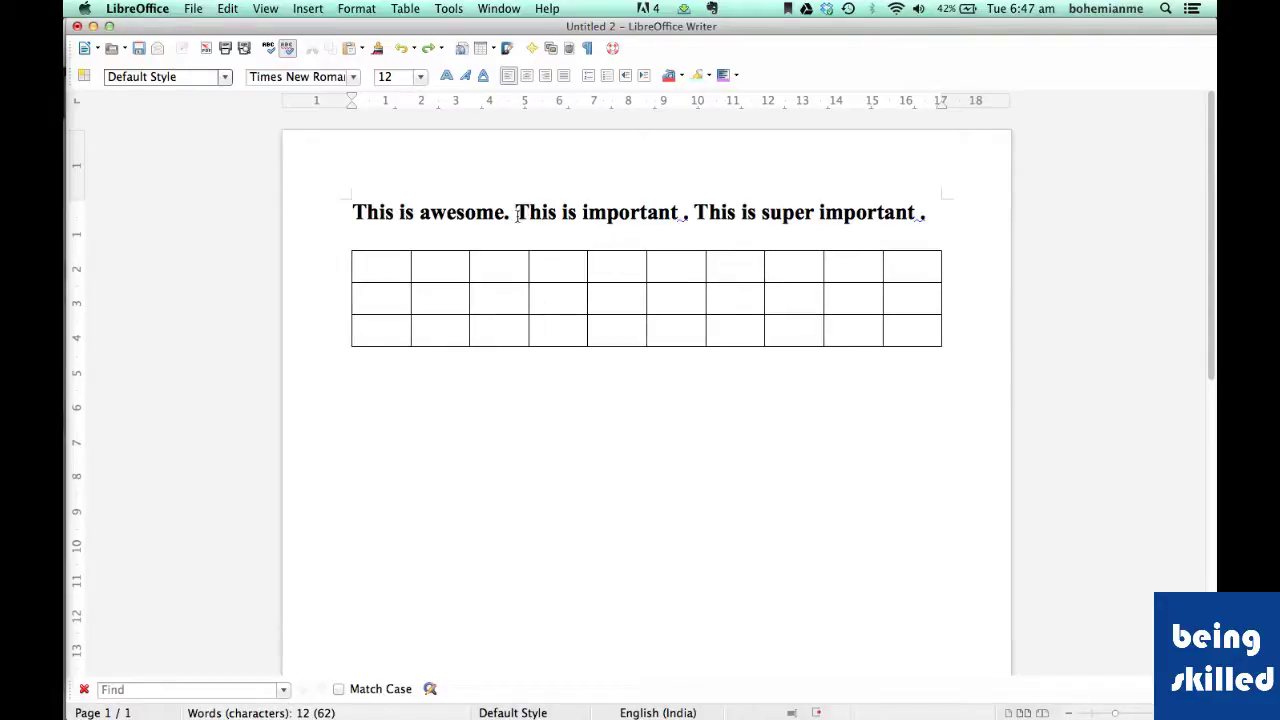
Color the sentence 'This is important' Yellow Green 3.
click(516, 216)
shift+click(683, 213)
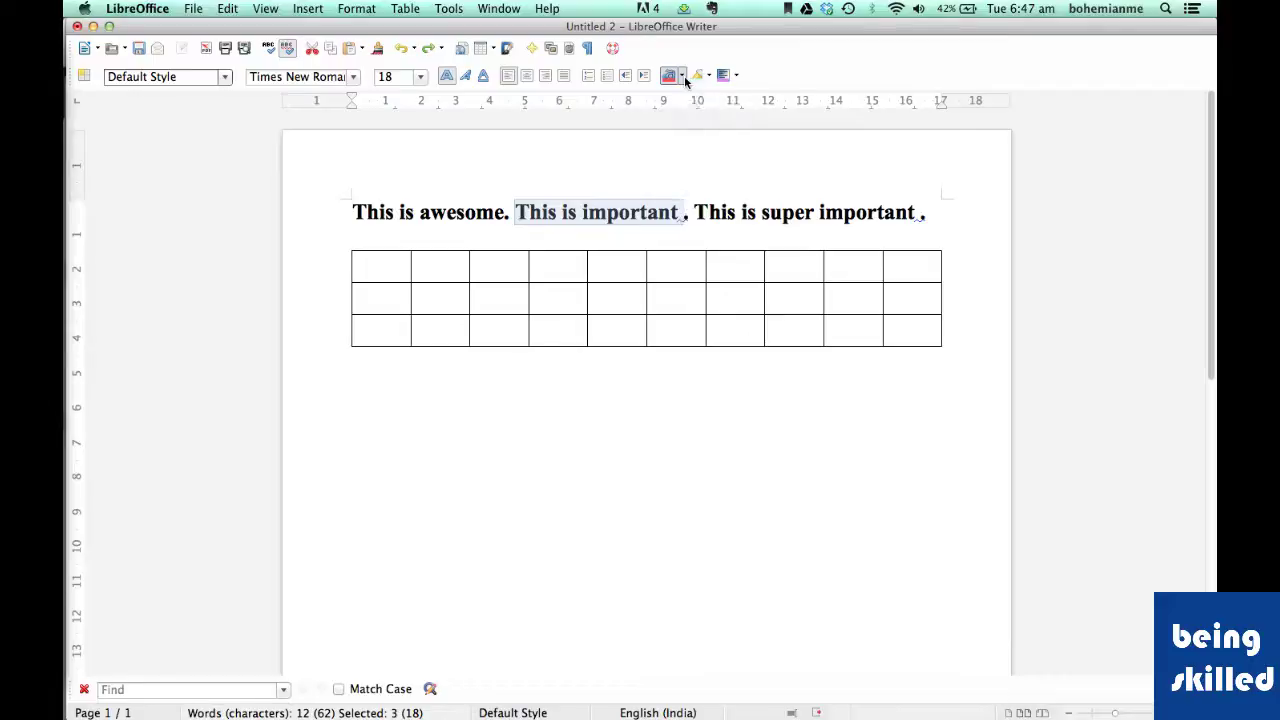
click(685, 79)
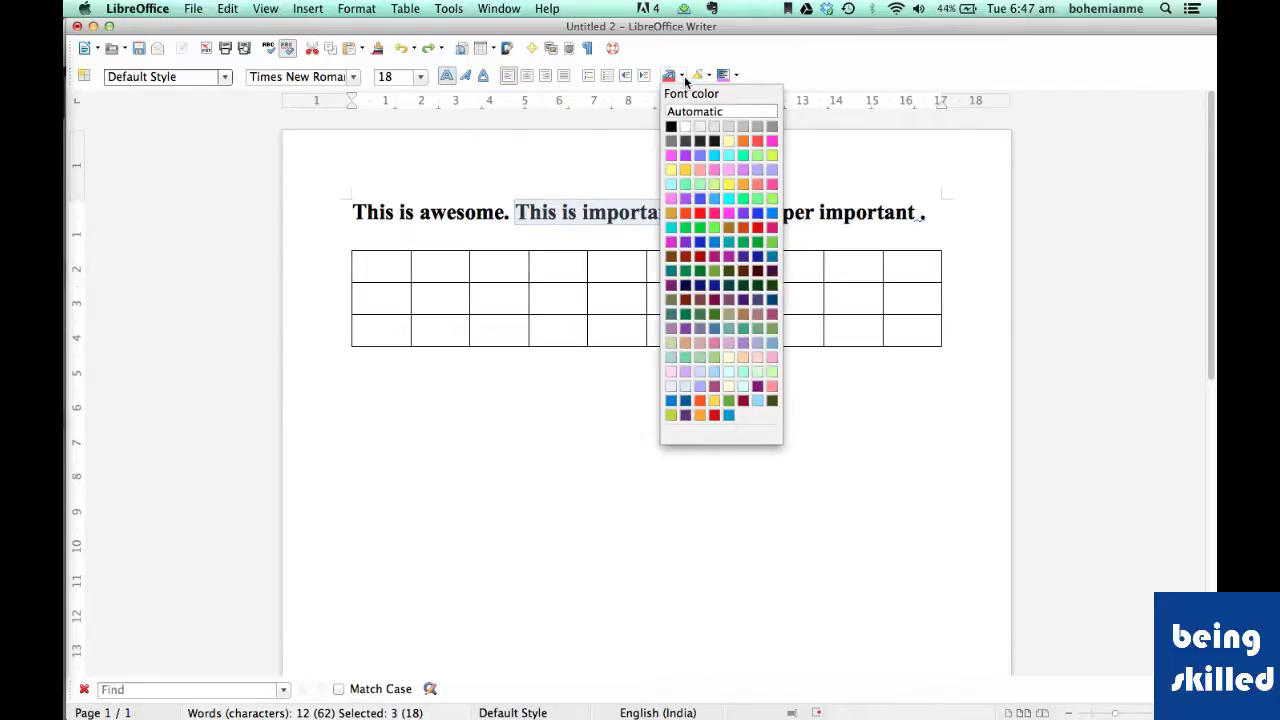
click(715, 227)
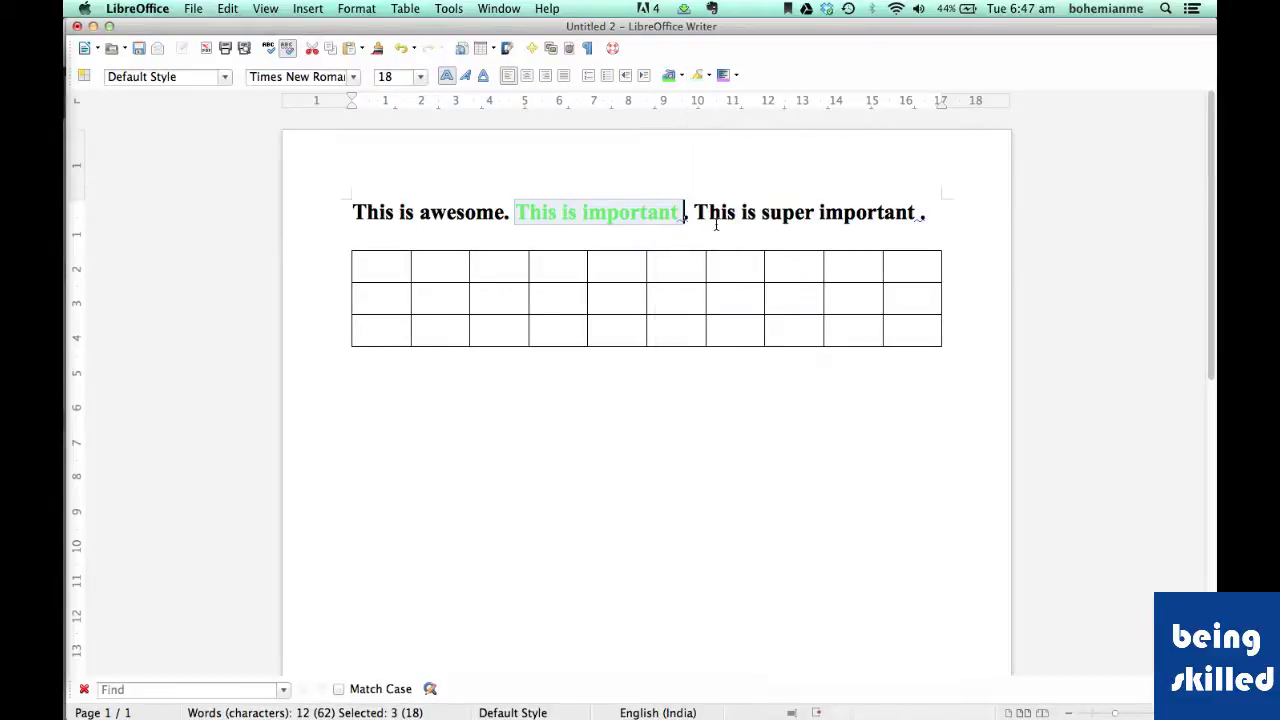
Color the last sentence, except its first letter, Red 3.
click(695, 212)
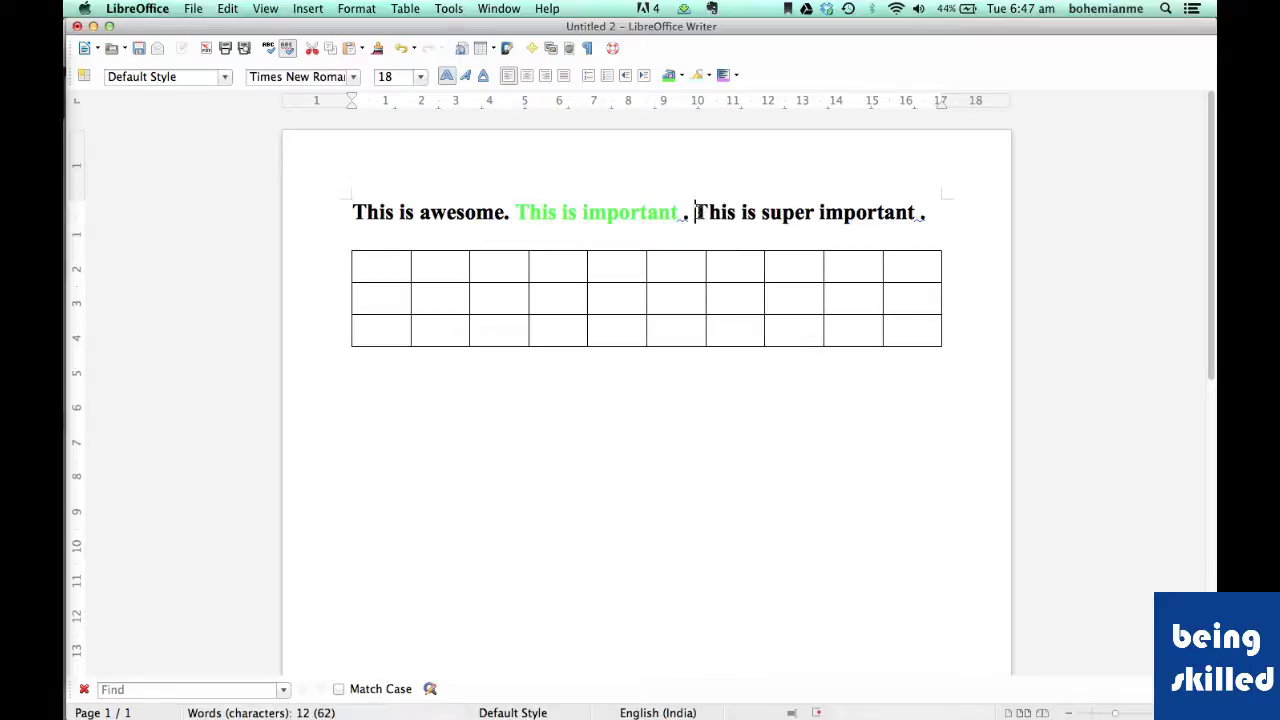
drag(706, 212, 932, 208)
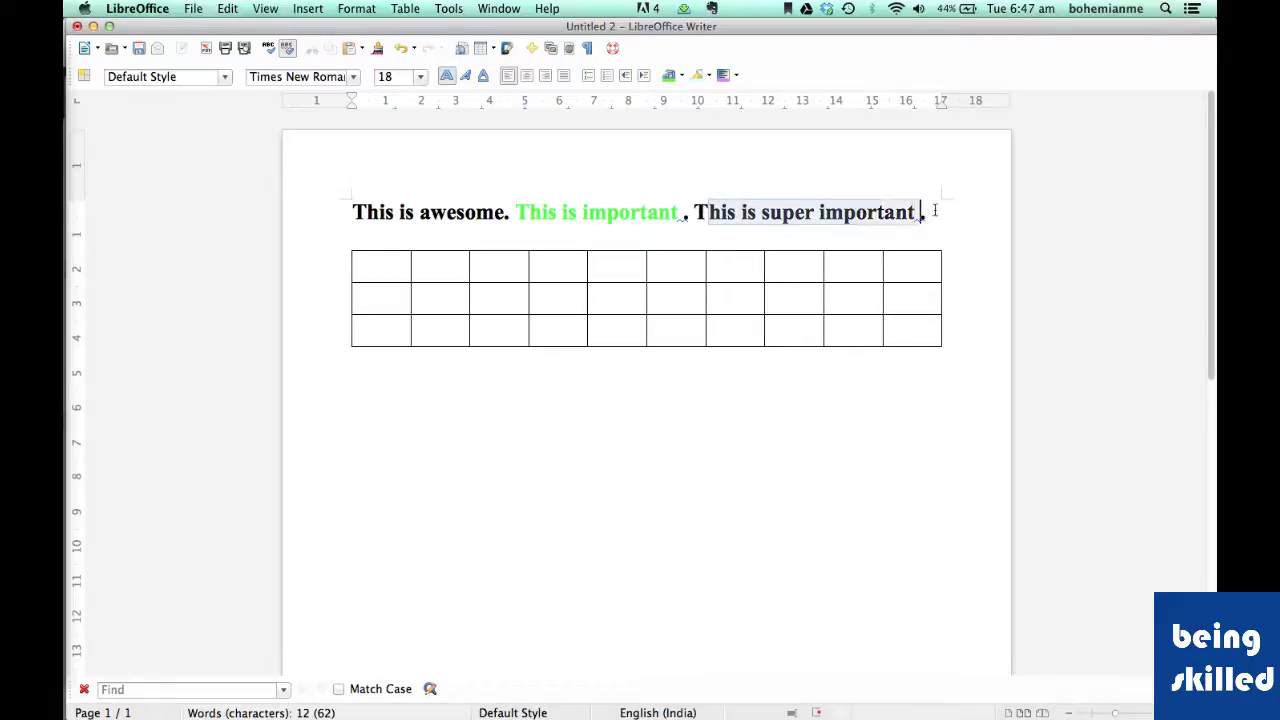
click(681, 77)
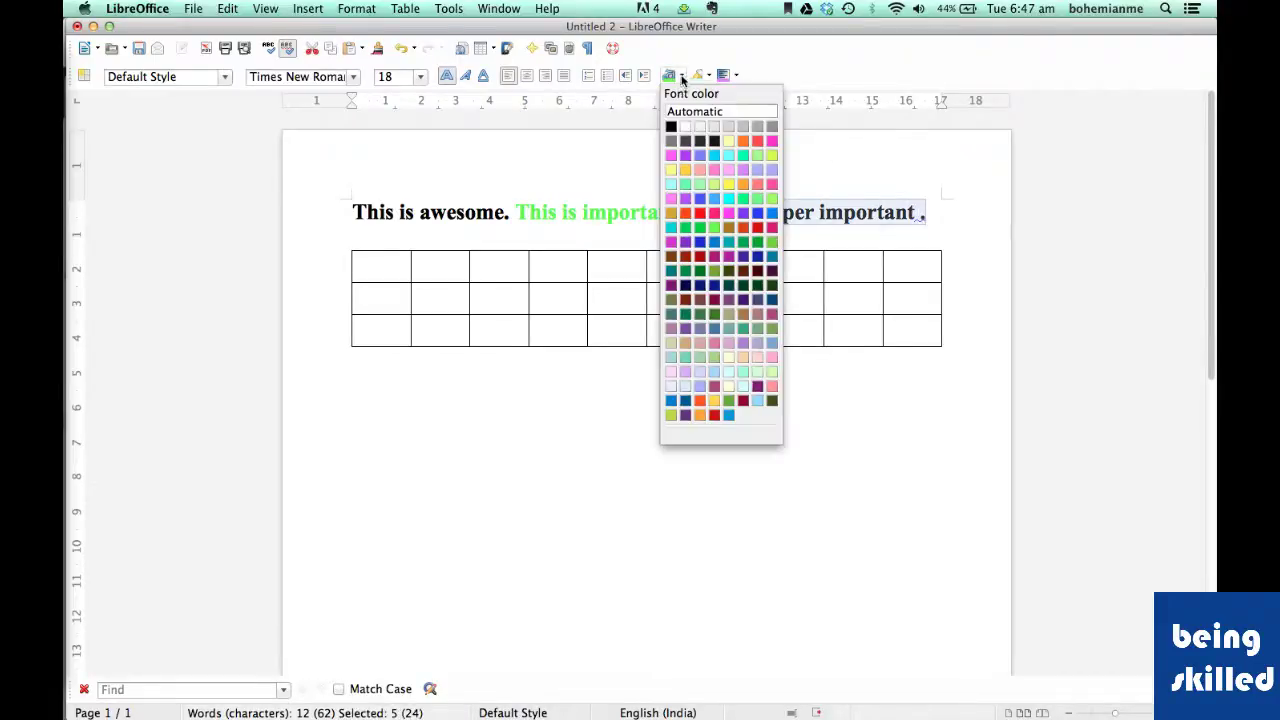
click(701, 215)
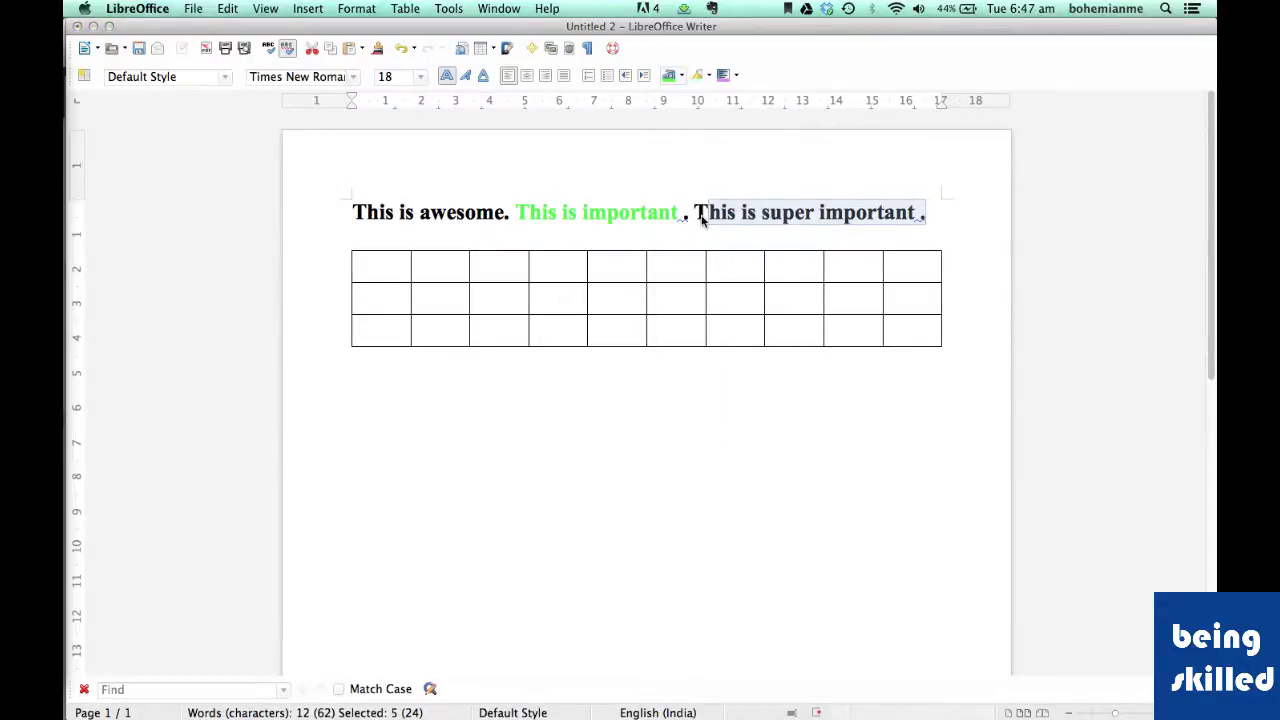
click(511, 212)
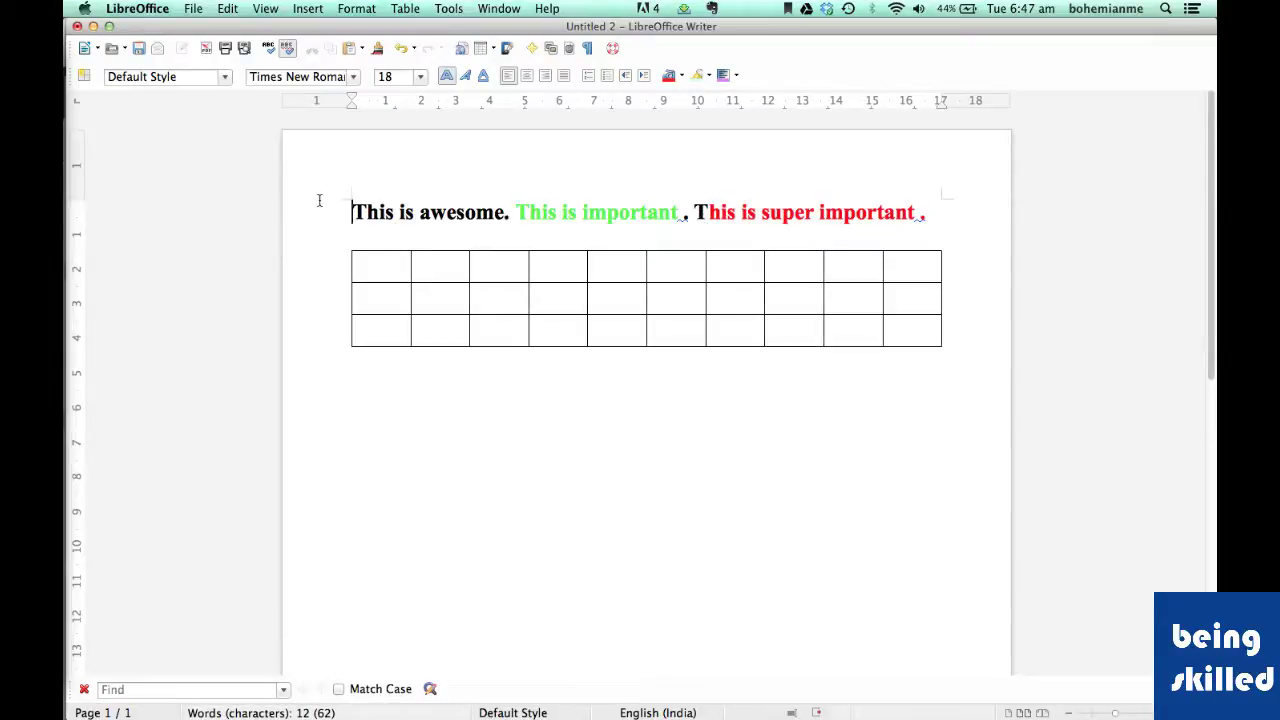
Color the first sentence 'This is awesome.' Sea blue, then clear the selection.
shift+click(352, 211)
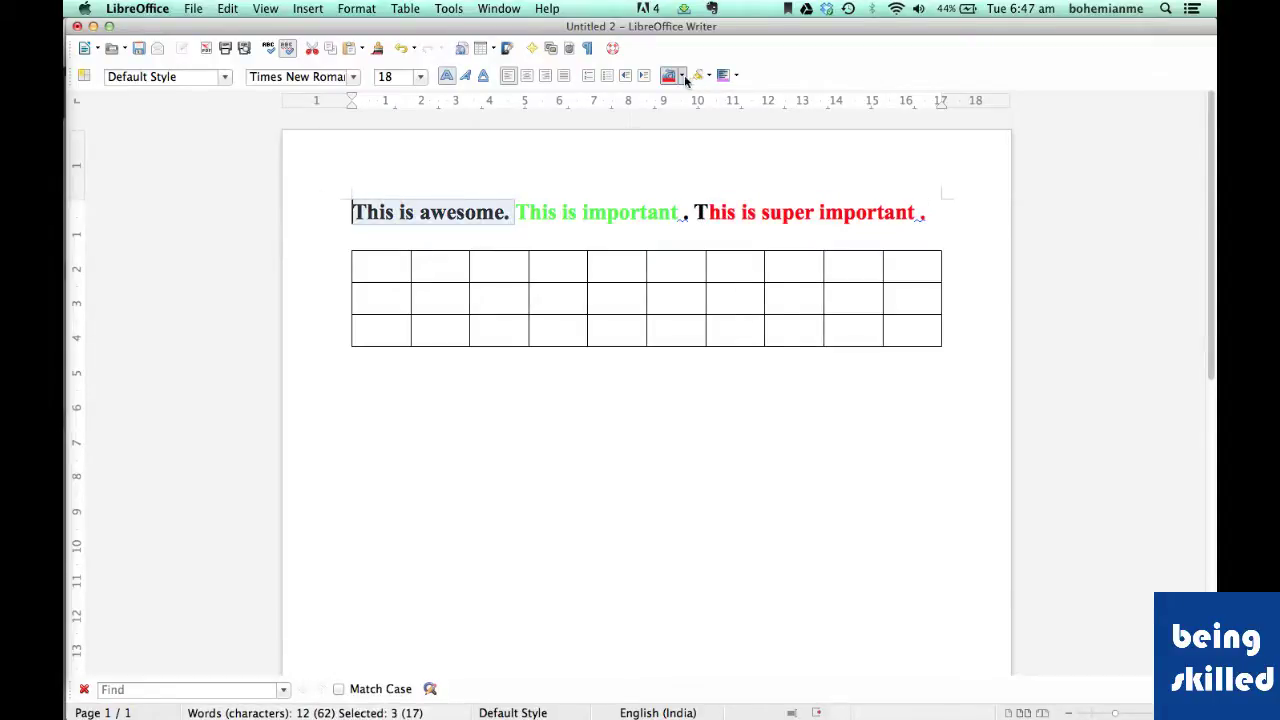
click(684, 78)
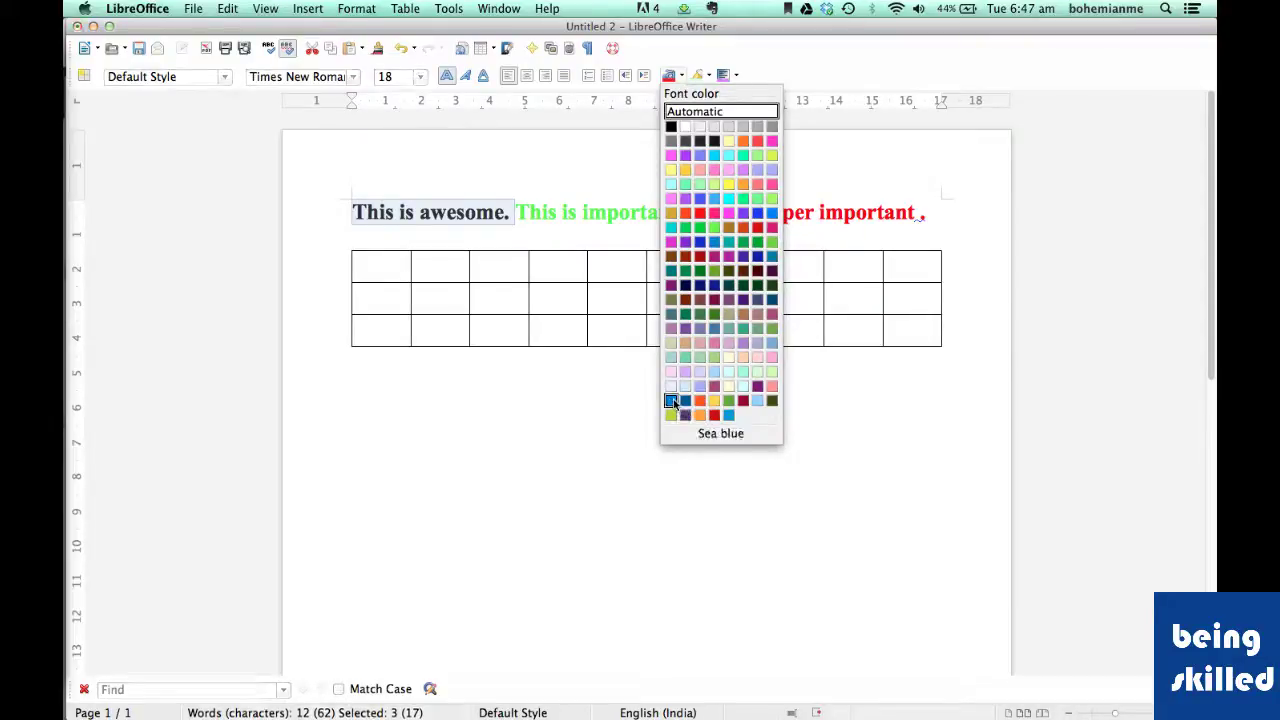
click(671, 401)
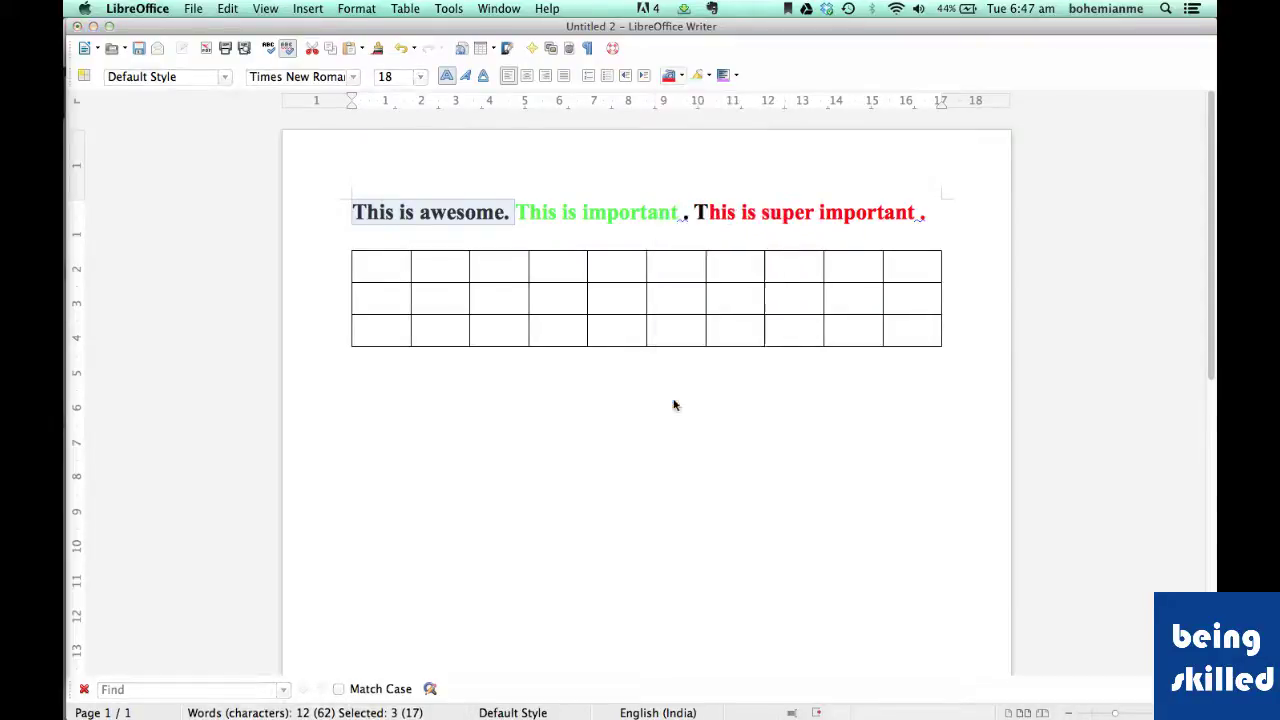
click(513, 212)
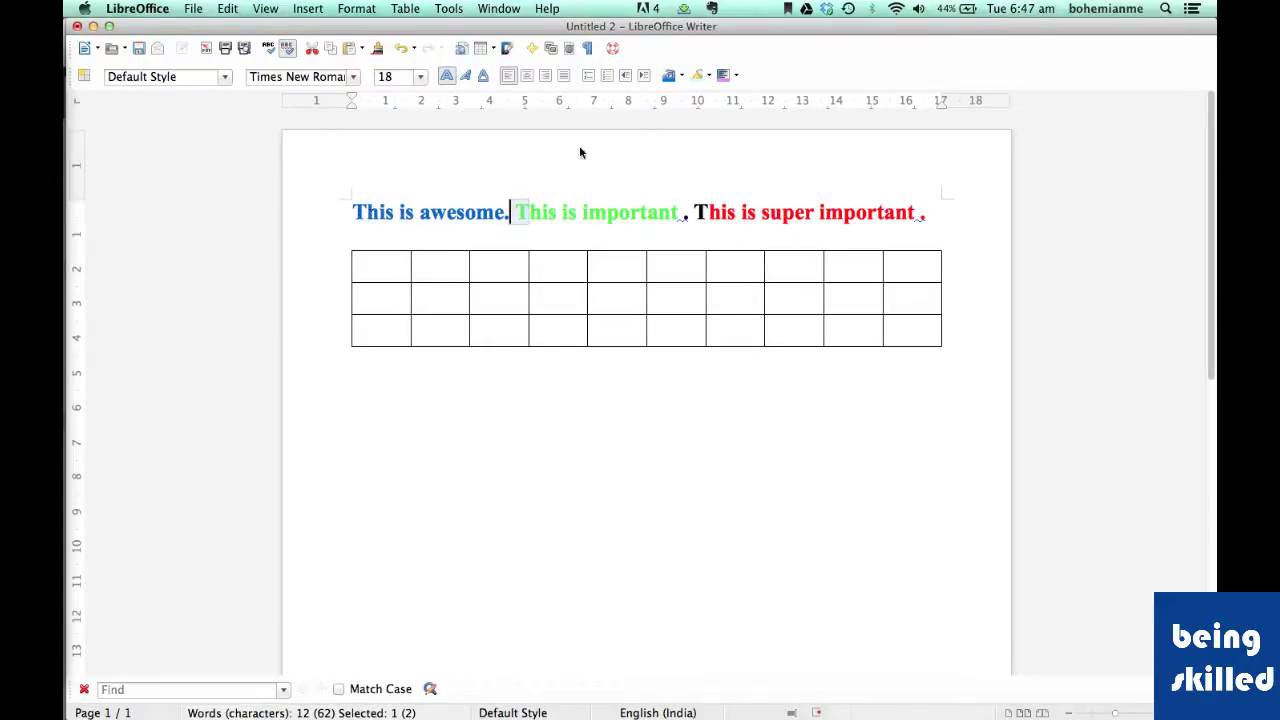
click(682, 76)
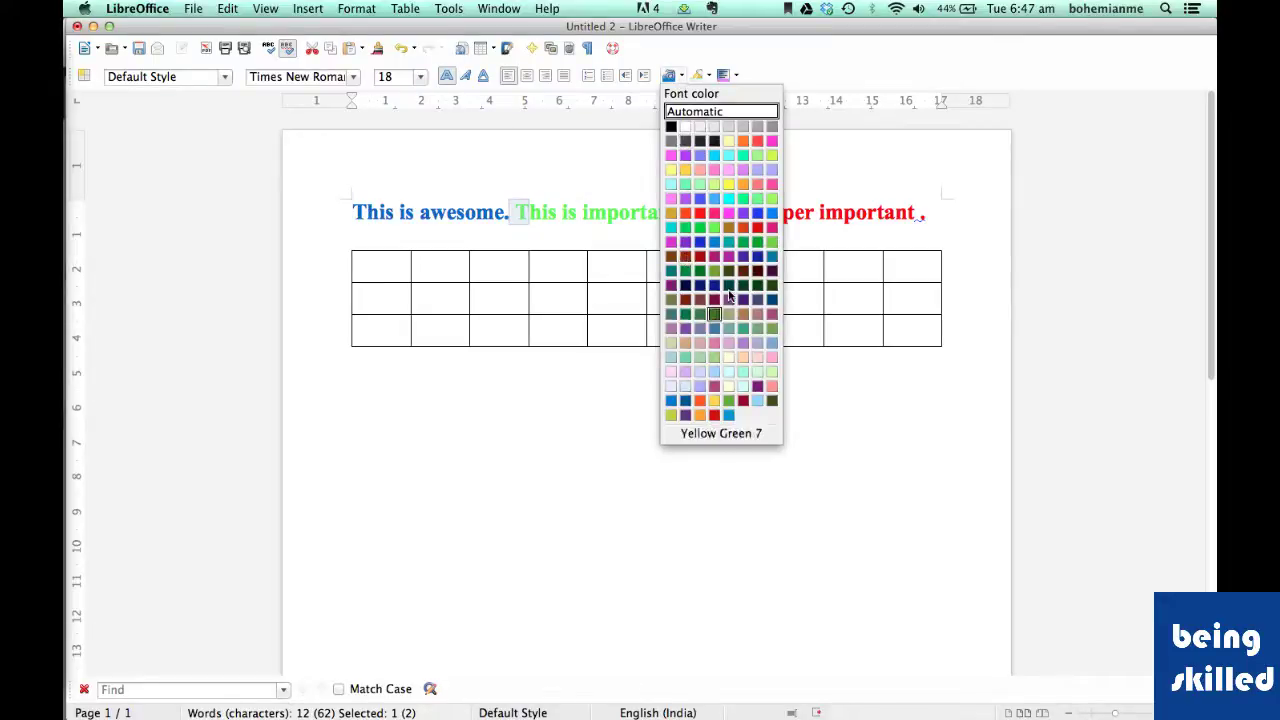
click(609, 212)
click(609, 212)
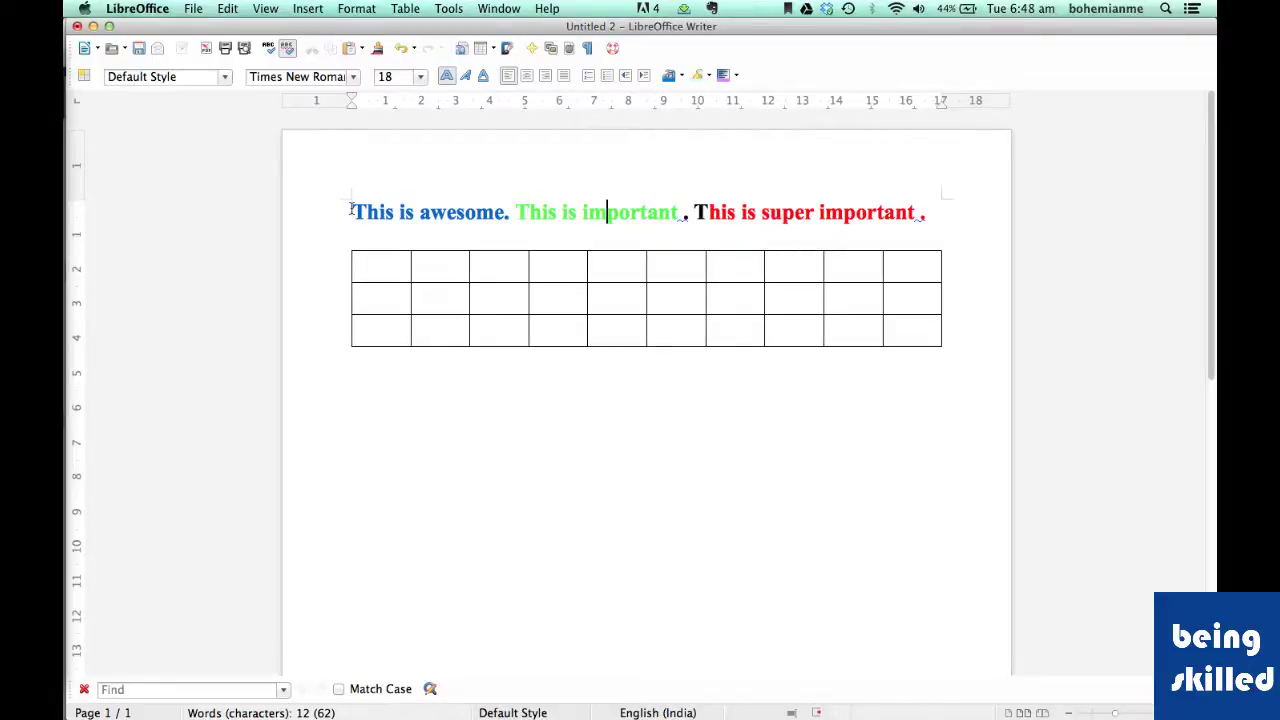
Highlight the whole sentence line in yellow.
drag(352, 212, 937, 203)
click(928, 185)
click(708, 76)
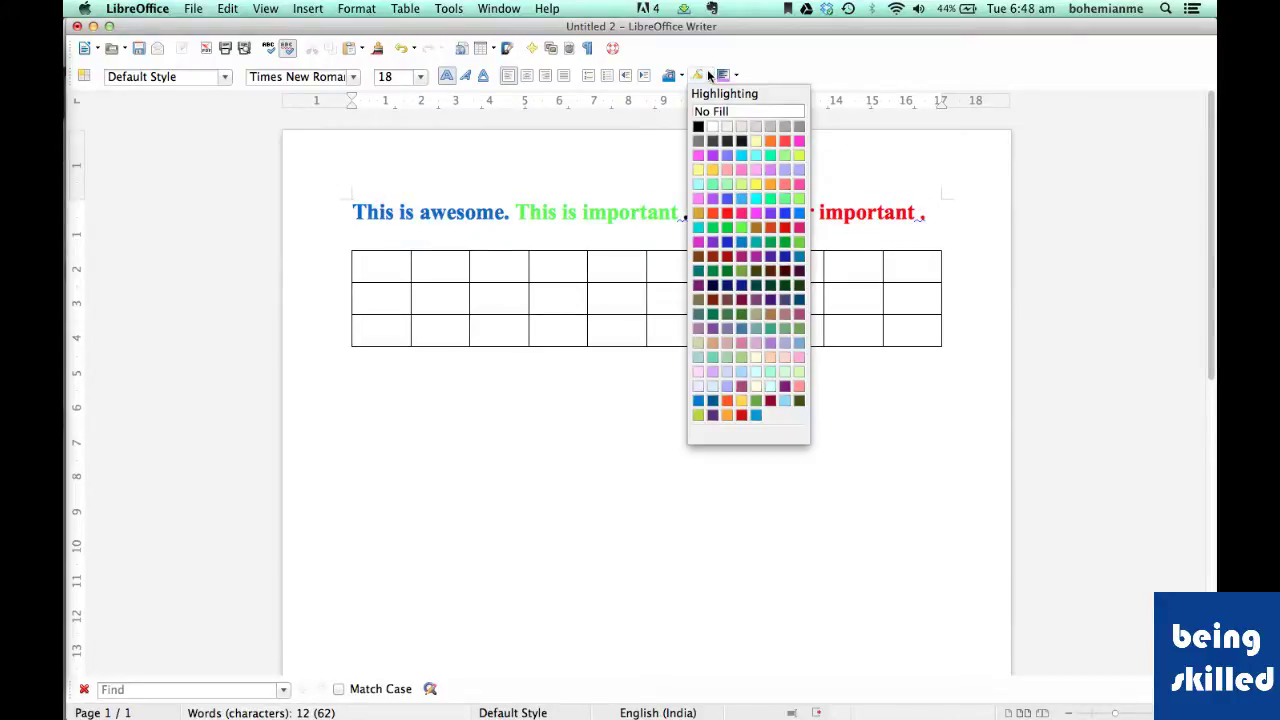
click(756, 185)
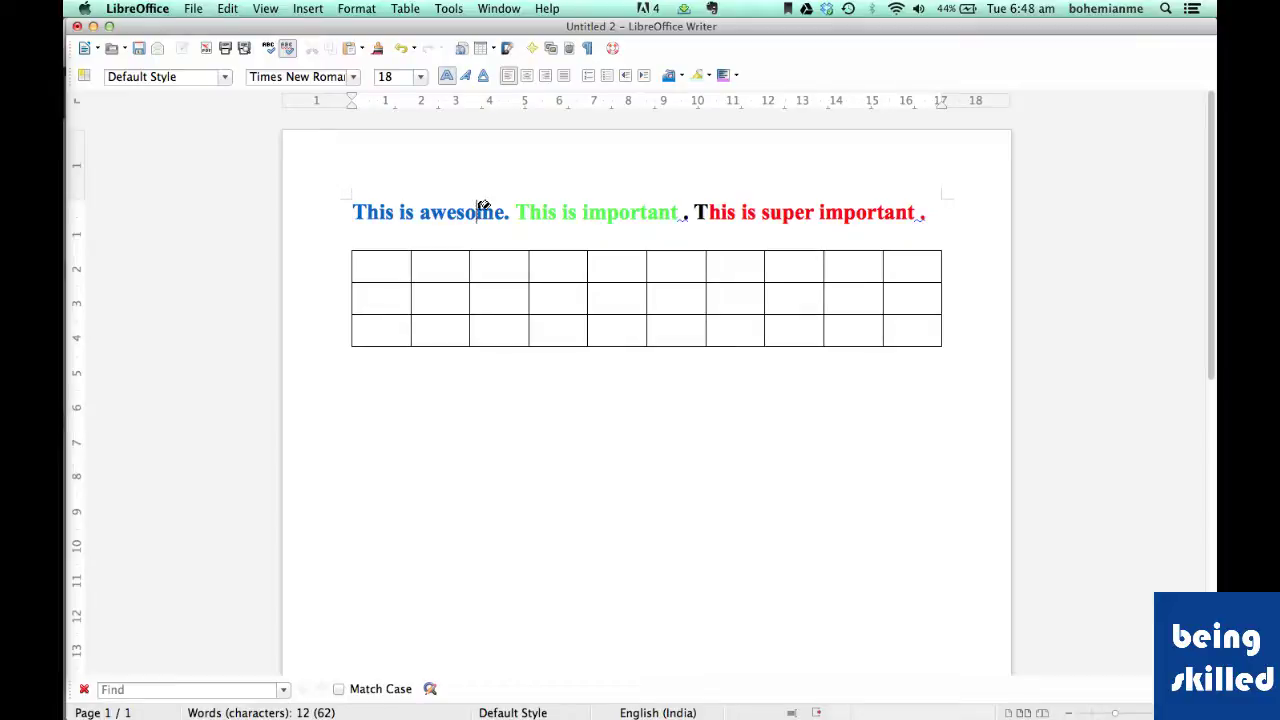
drag(354, 206, 850, 205)
click(400, 207)
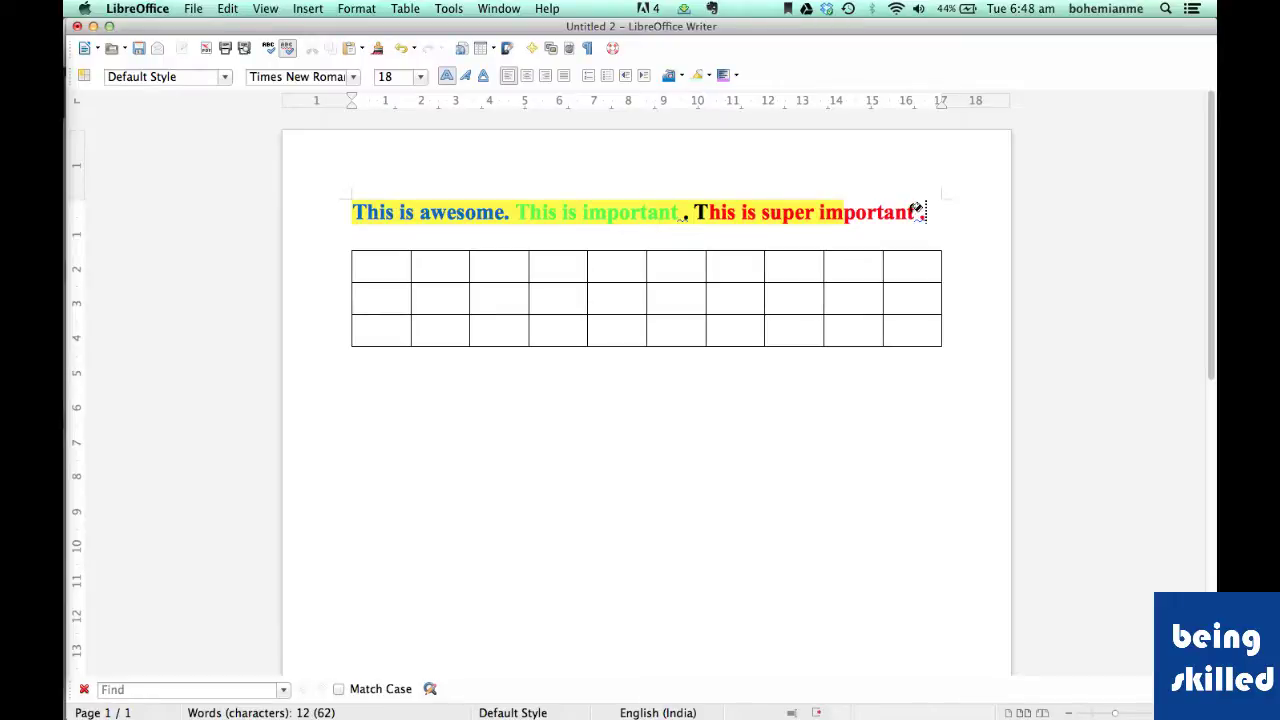
triple_click(846, 207)
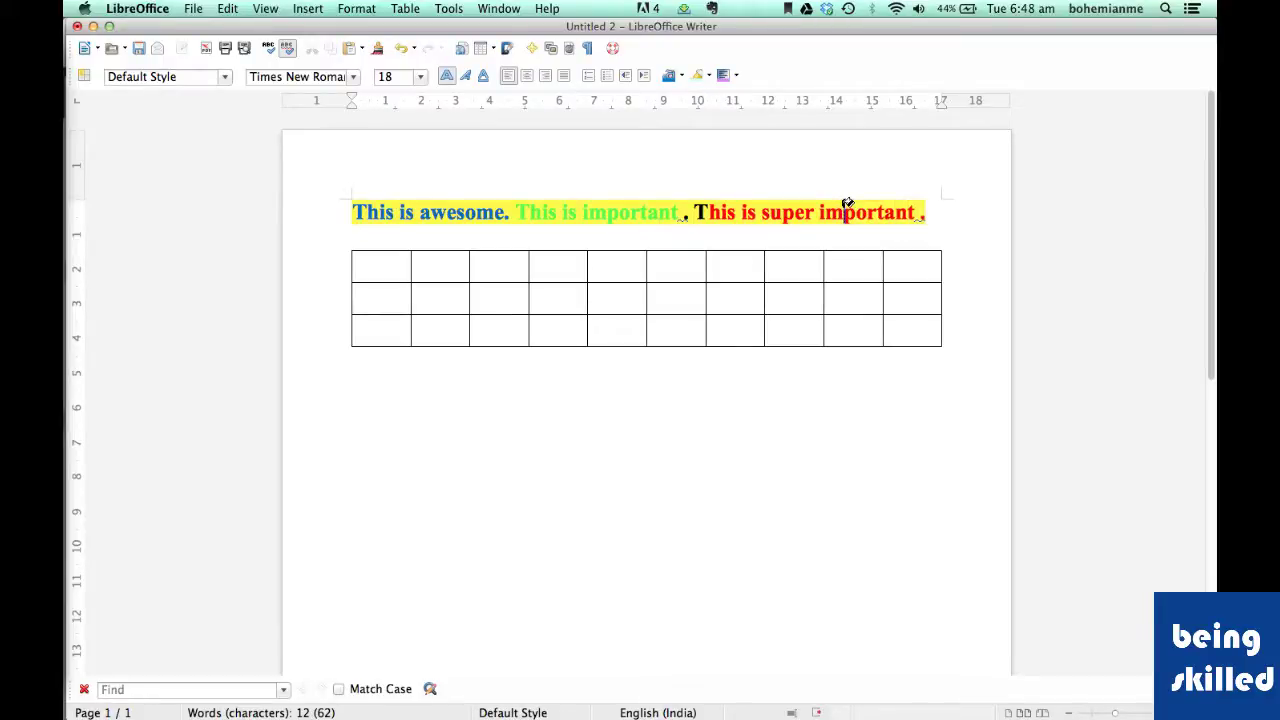
Highlight the sentence 'This is important.' in green.
click(709, 76)
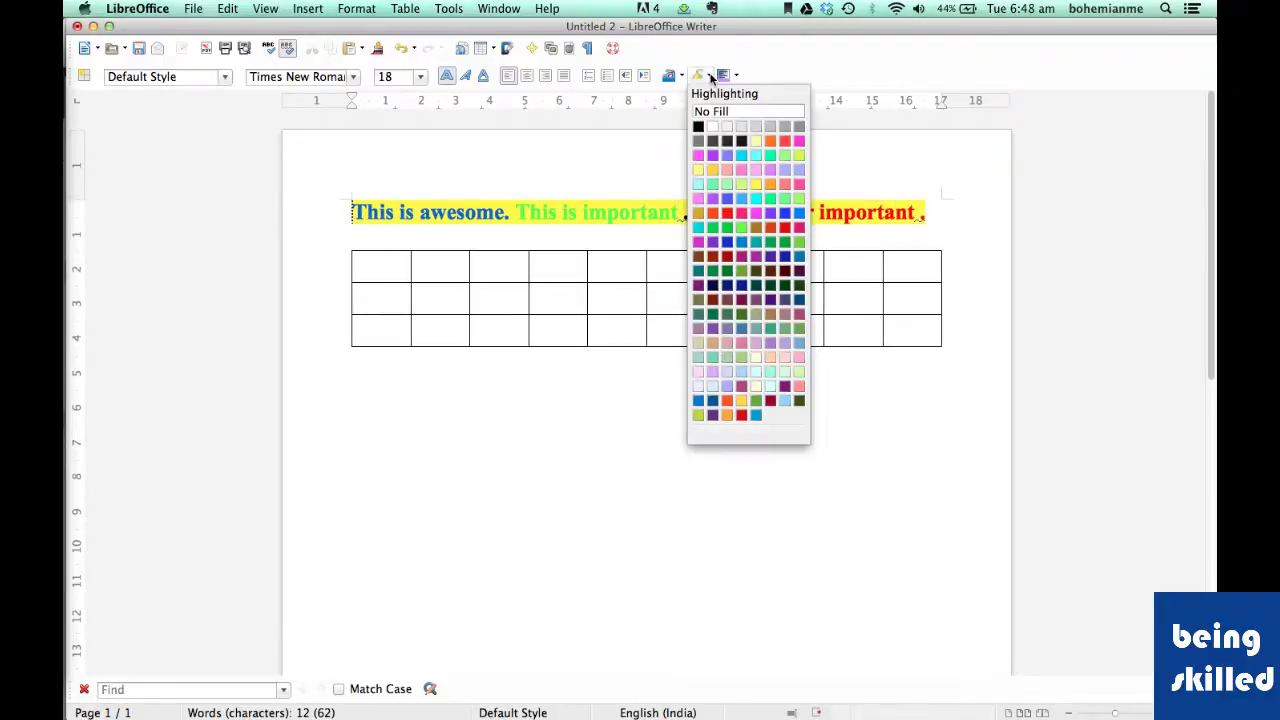
click(727, 184)
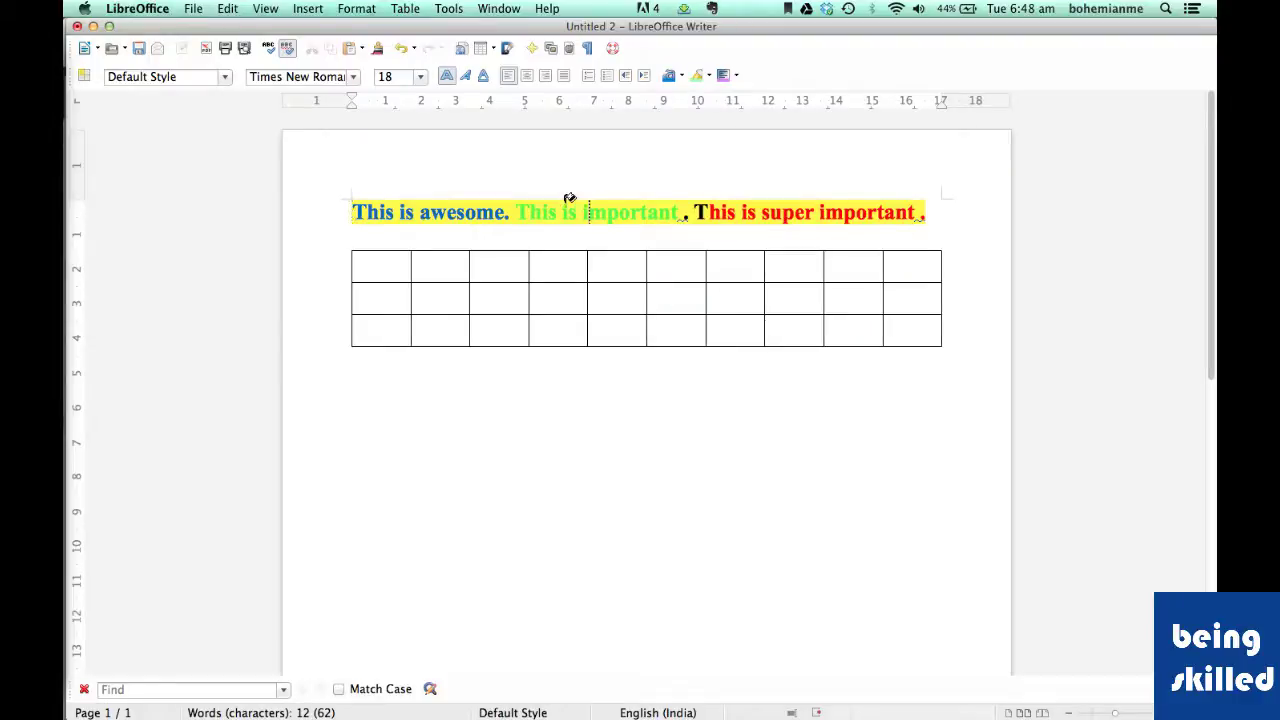
click(518, 210)
drag(518, 210, 690, 212)
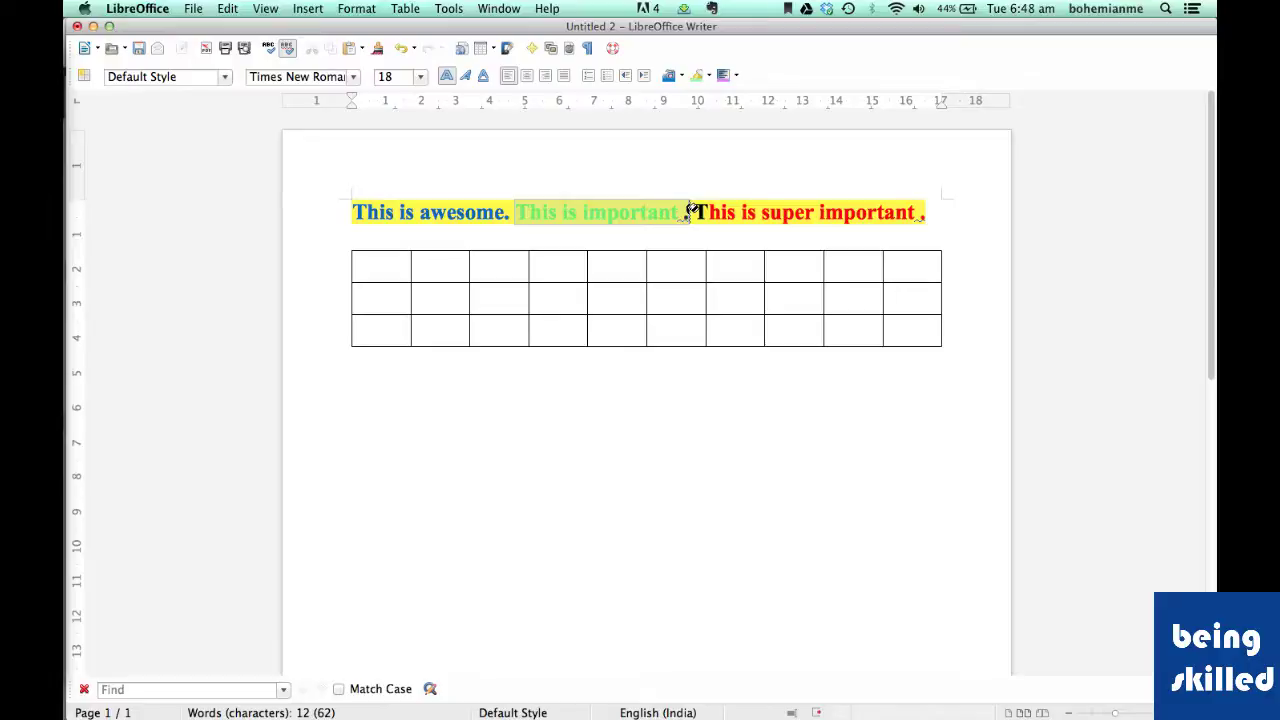
drag(690, 212, 690, 212)
Repaint the highlight on 'This is important.' in pink.
click(709, 77)
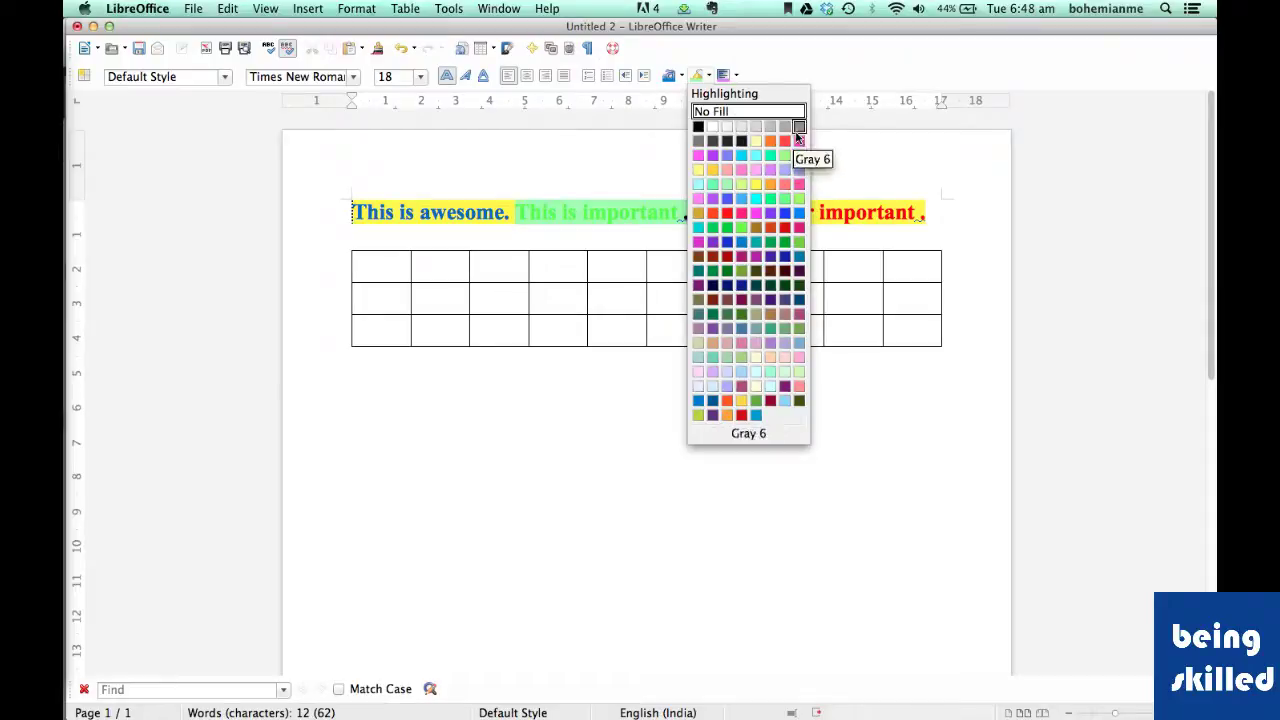
click(801, 138)
drag(570, 212, 686, 212)
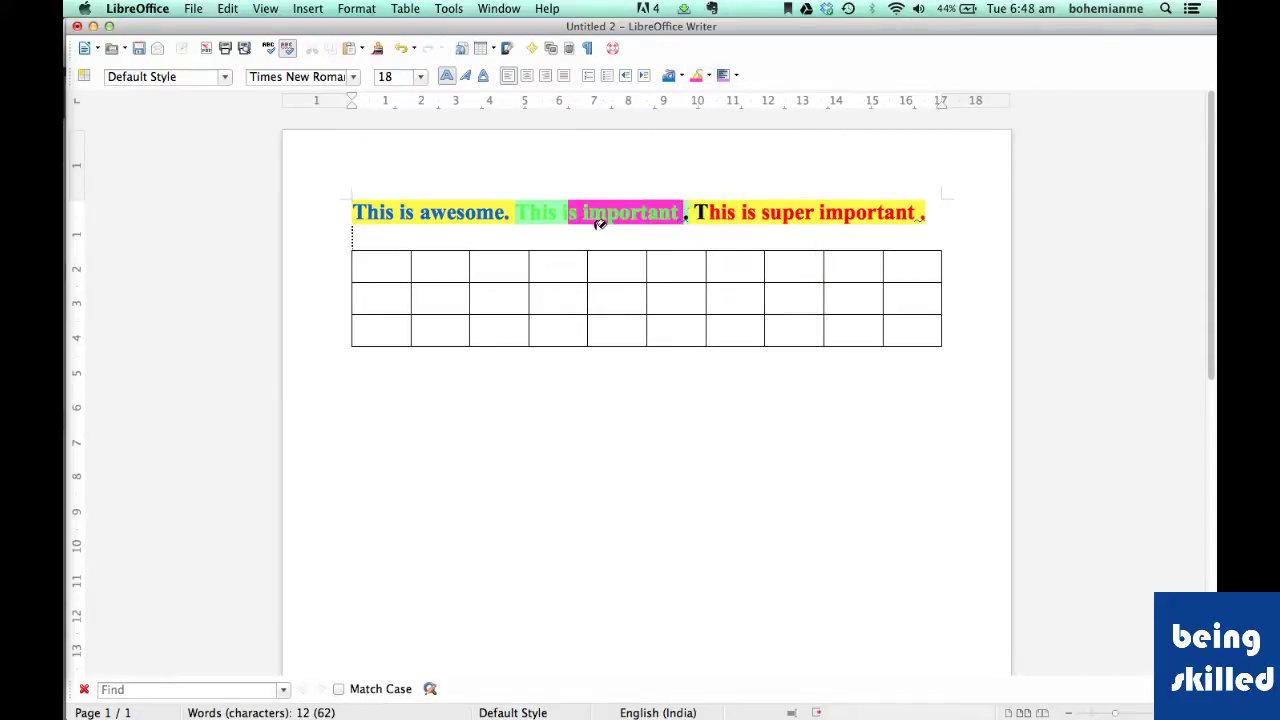
drag(516, 211, 575, 212)
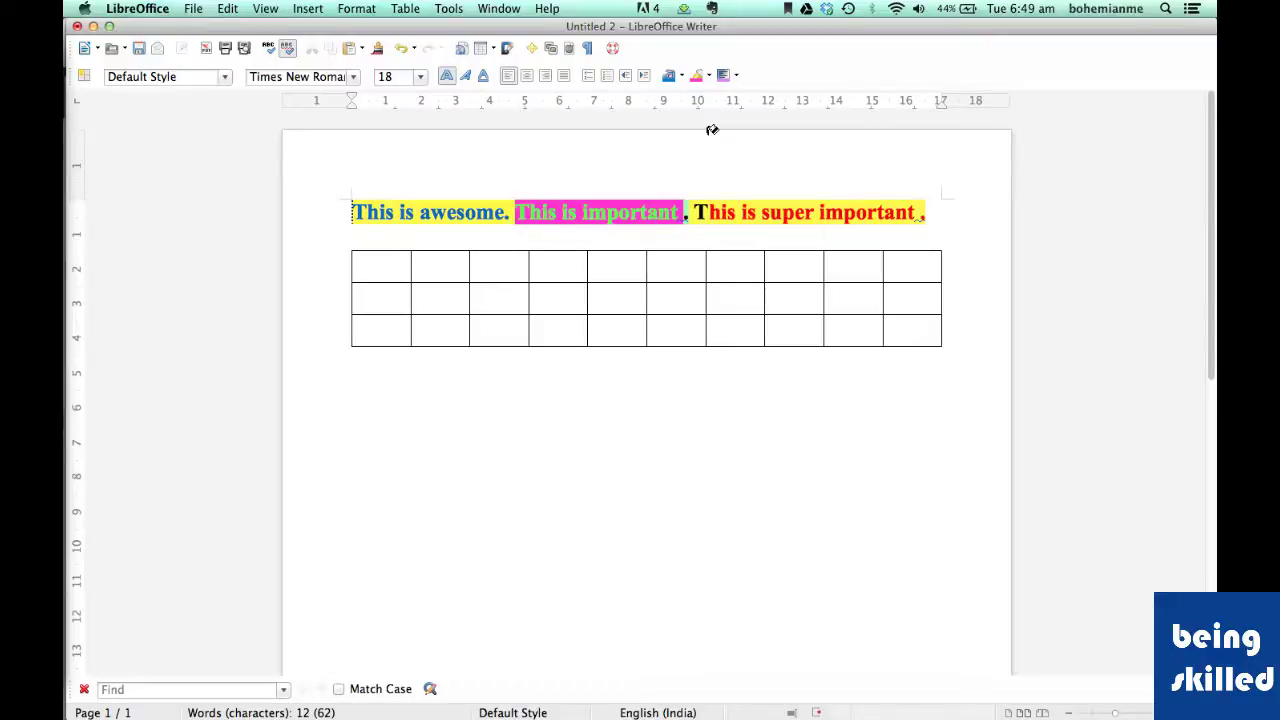
Shade the end of the sentence line and table cell J1 pink.
click(724, 79)
drag(383, 264, 523, 290)
drag(710, 284, 937, 270)
click(940, 267)
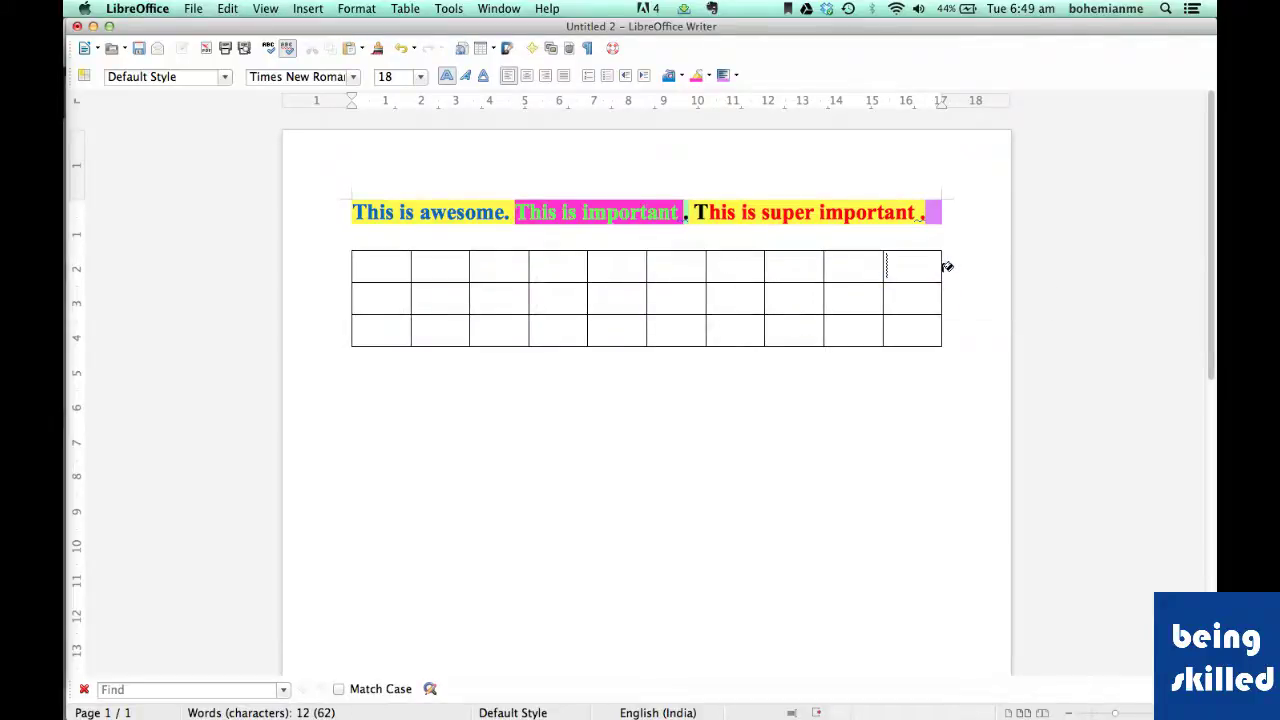
click(724, 78)
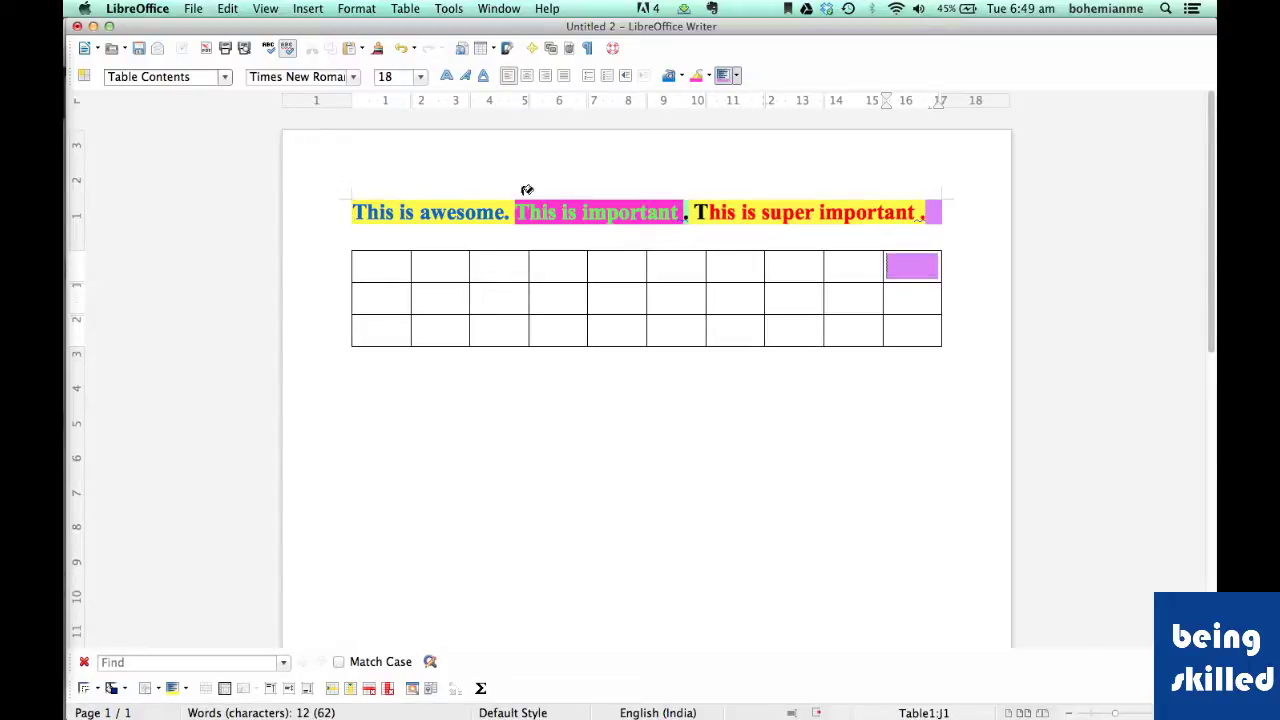
Shade table cell I2 with a Purple background.
drag(380, 260, 867, 270)
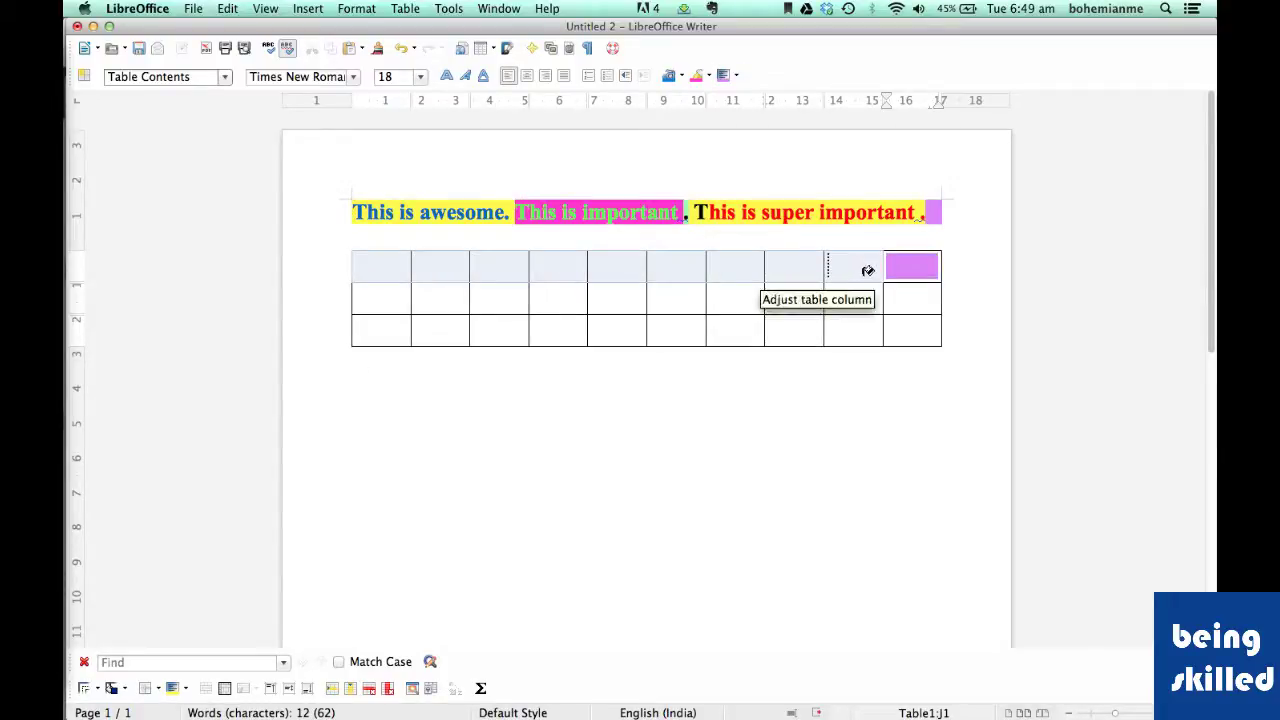
click(869, 270)
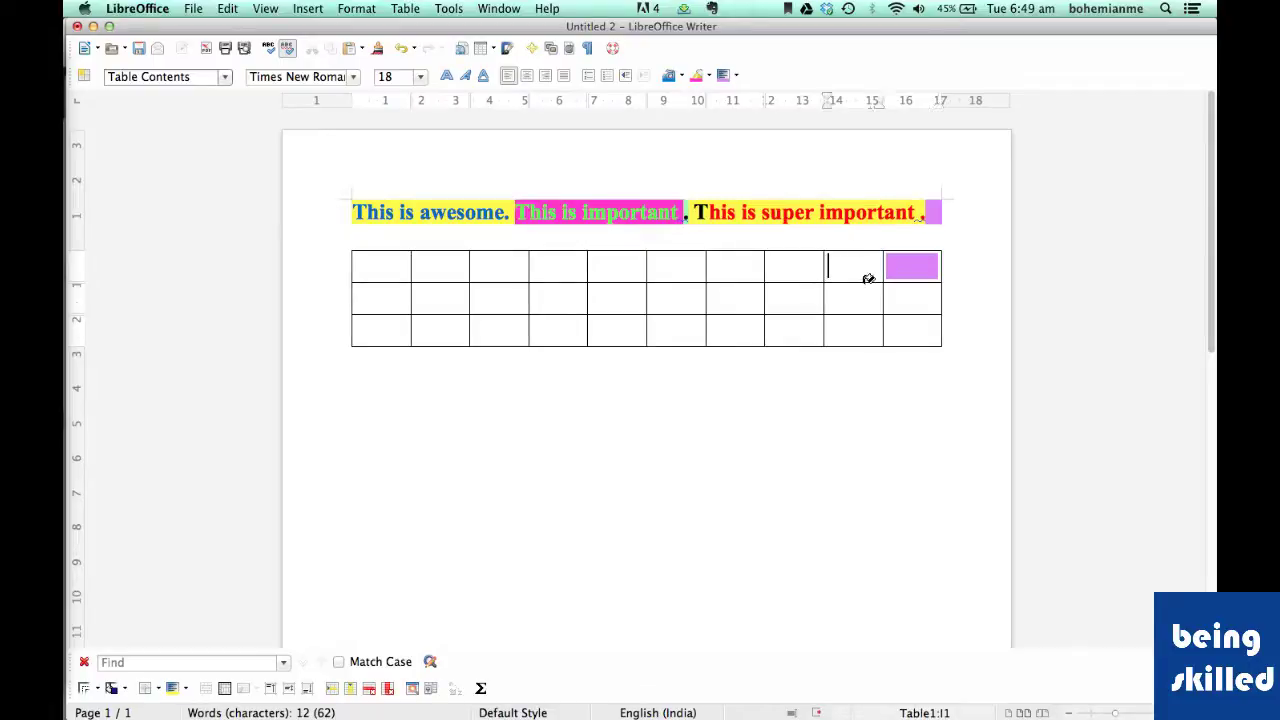
click(736, 75)
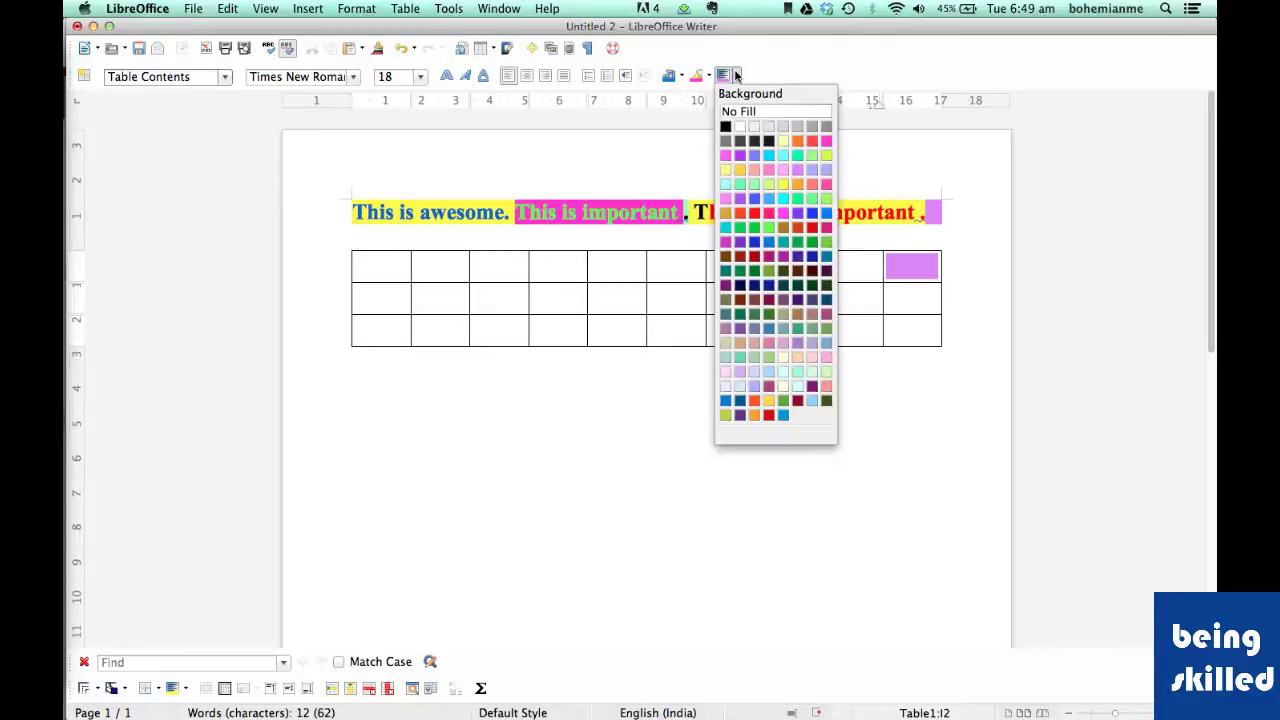
click(741, 155)
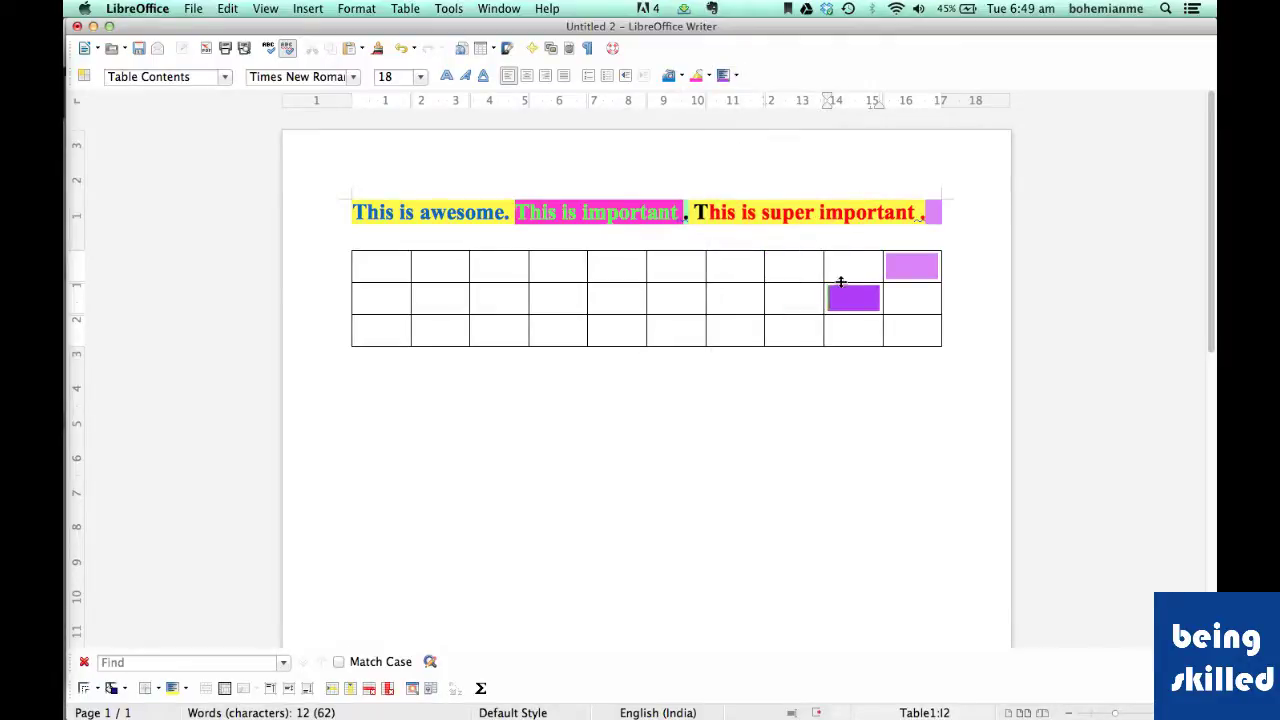
drag(363, 263, 836, 287)
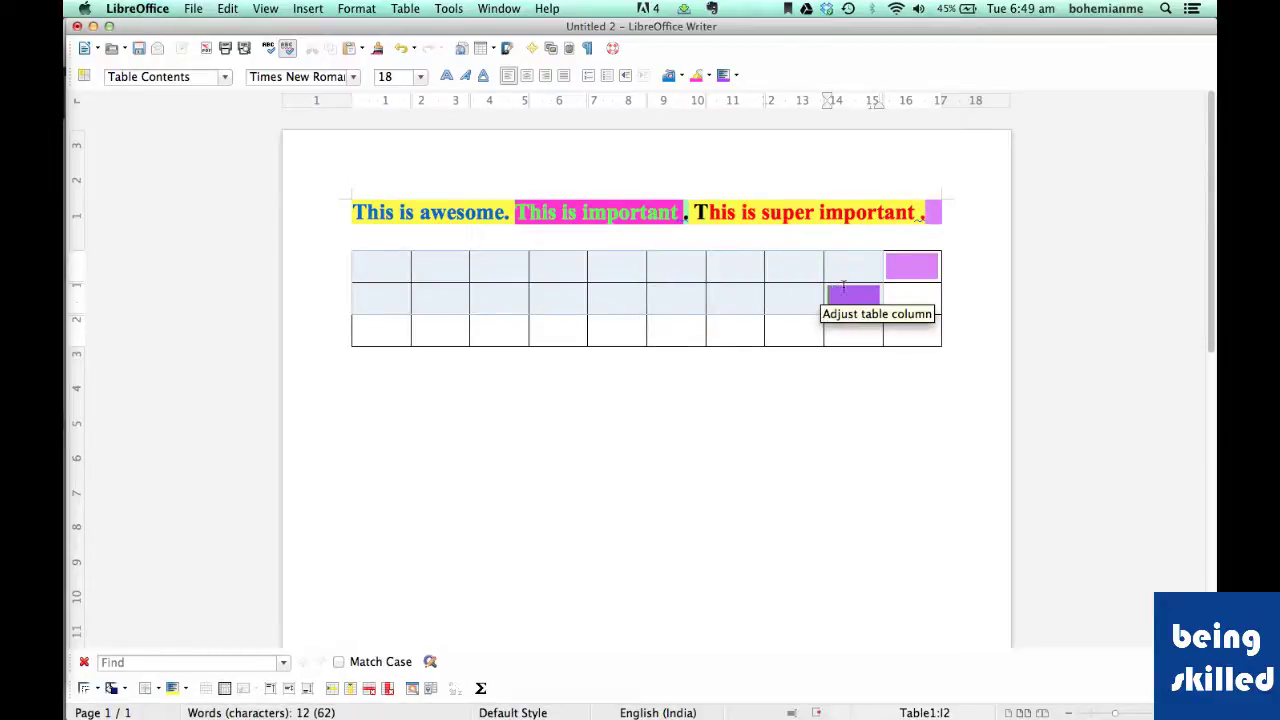
Fill table cells A1 through I2 with a purple background.
click(722, 78)
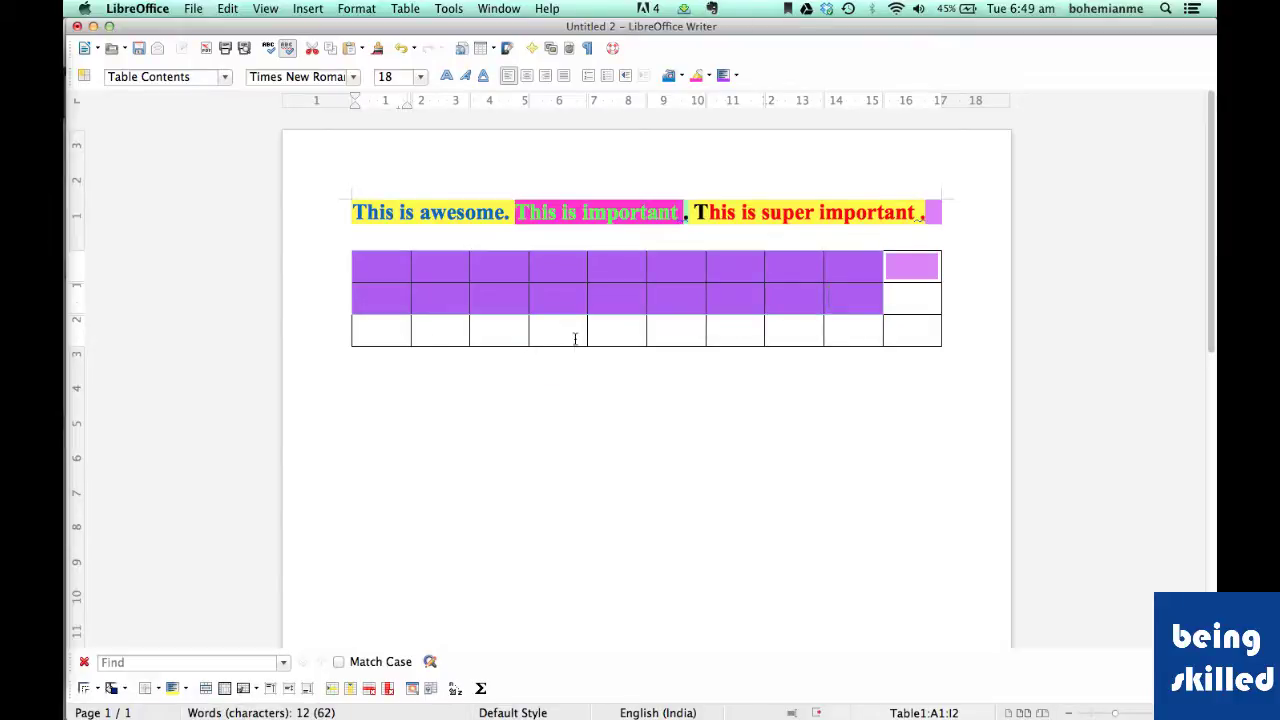
click(736, 78)
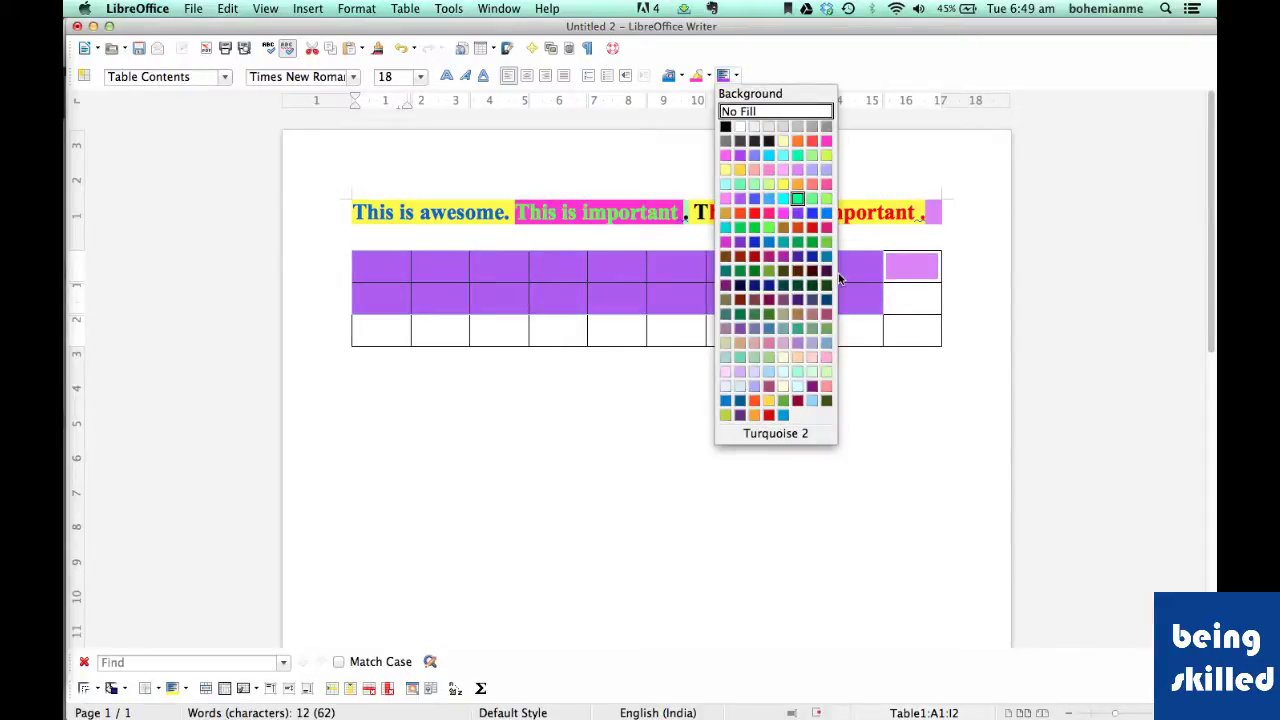
key(Escape)
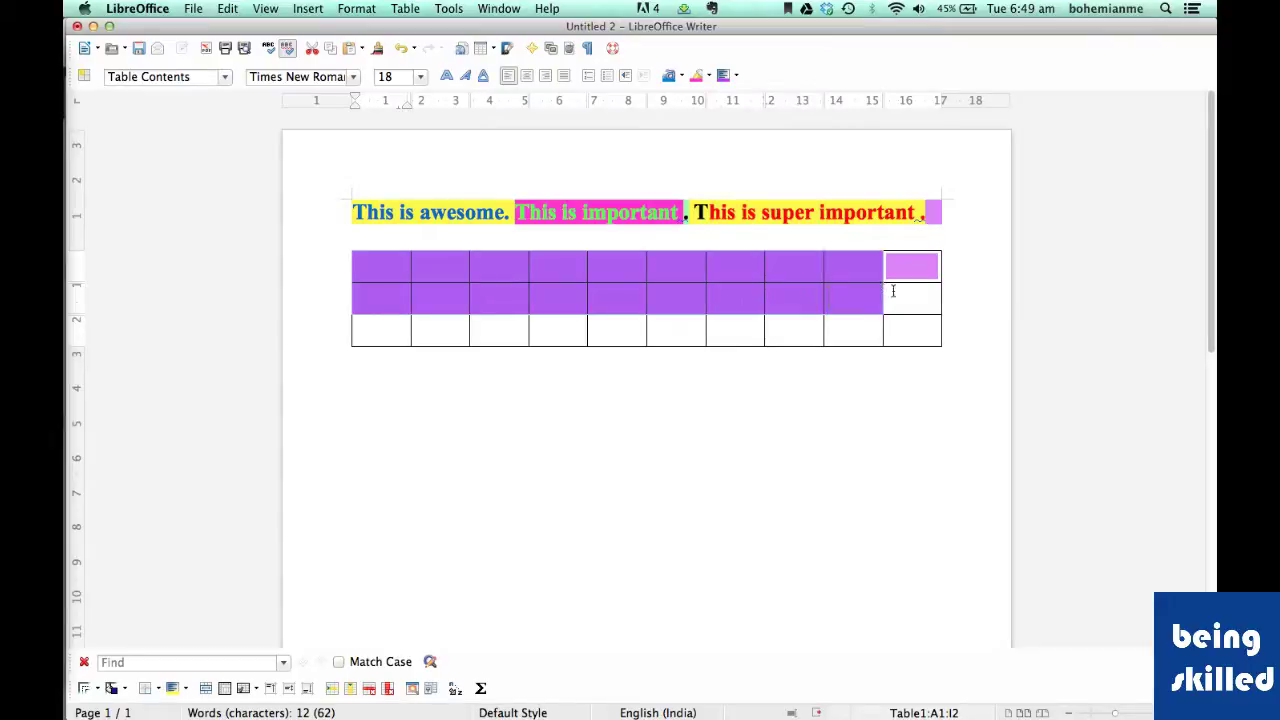
click(893, 291)
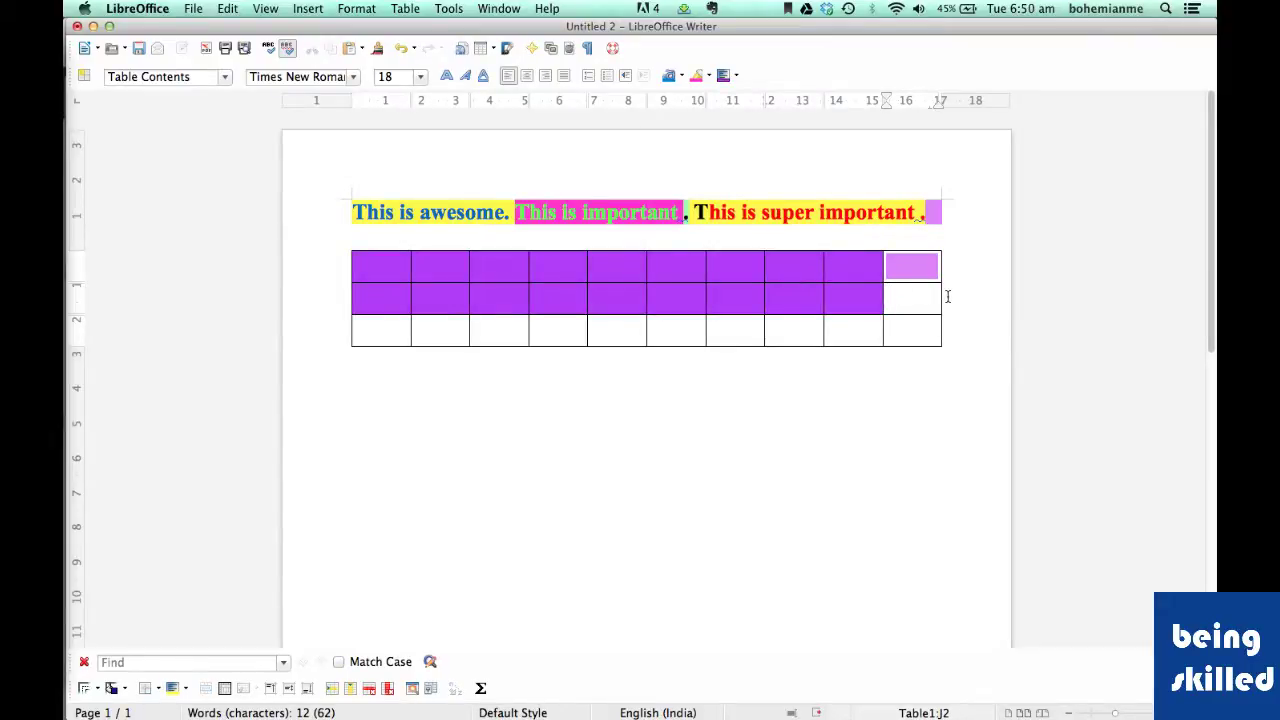
Give the table's entire third row a cyan background.
drag(360, 330, 954, 336)
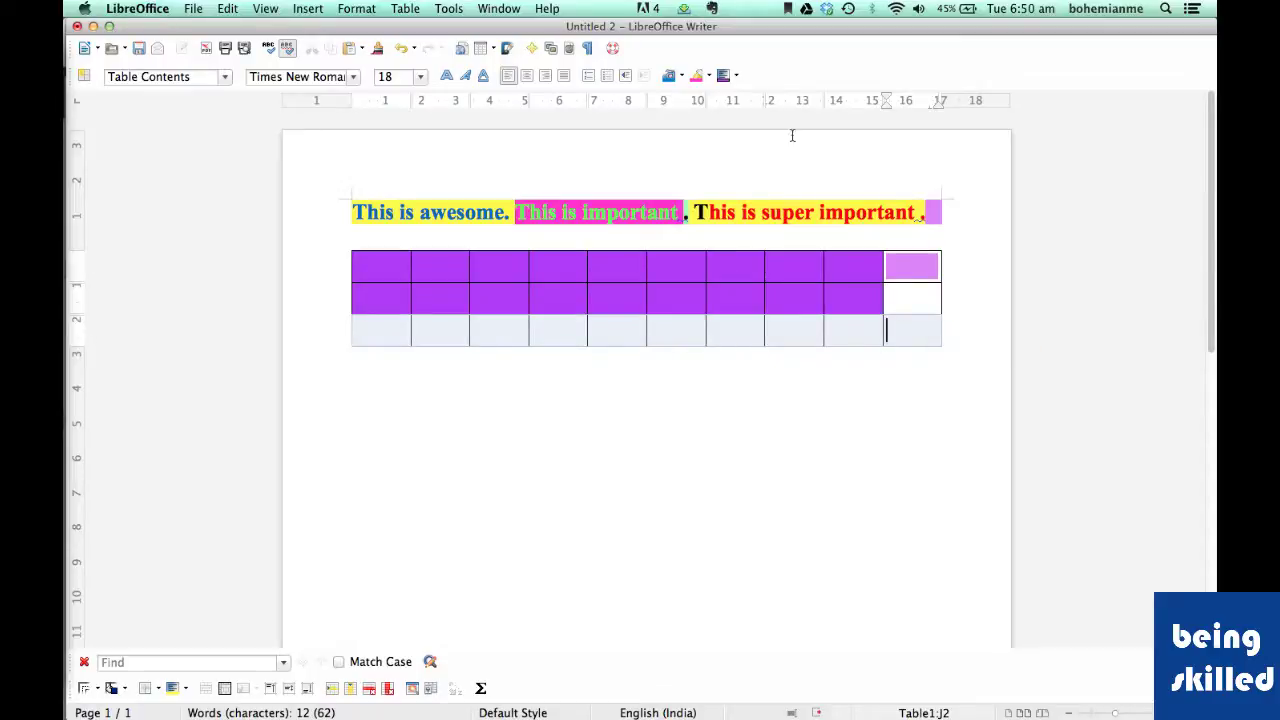
click(735, 75)
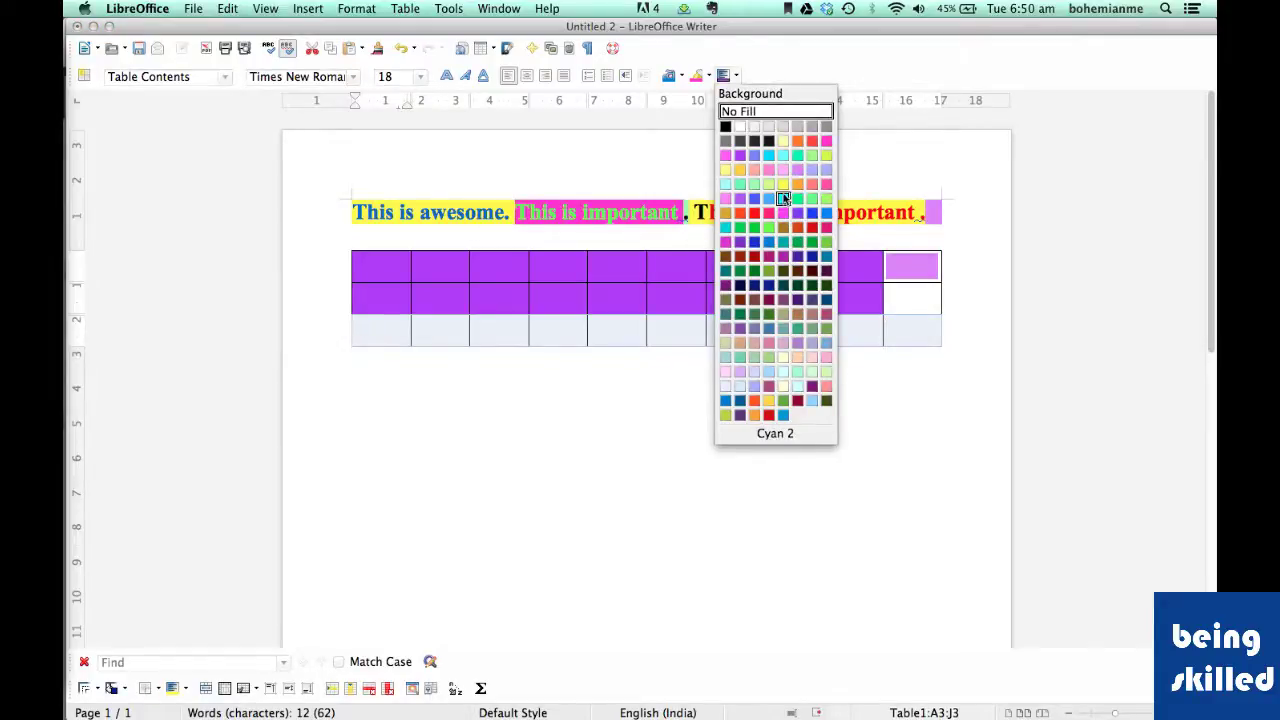
key(Escape)
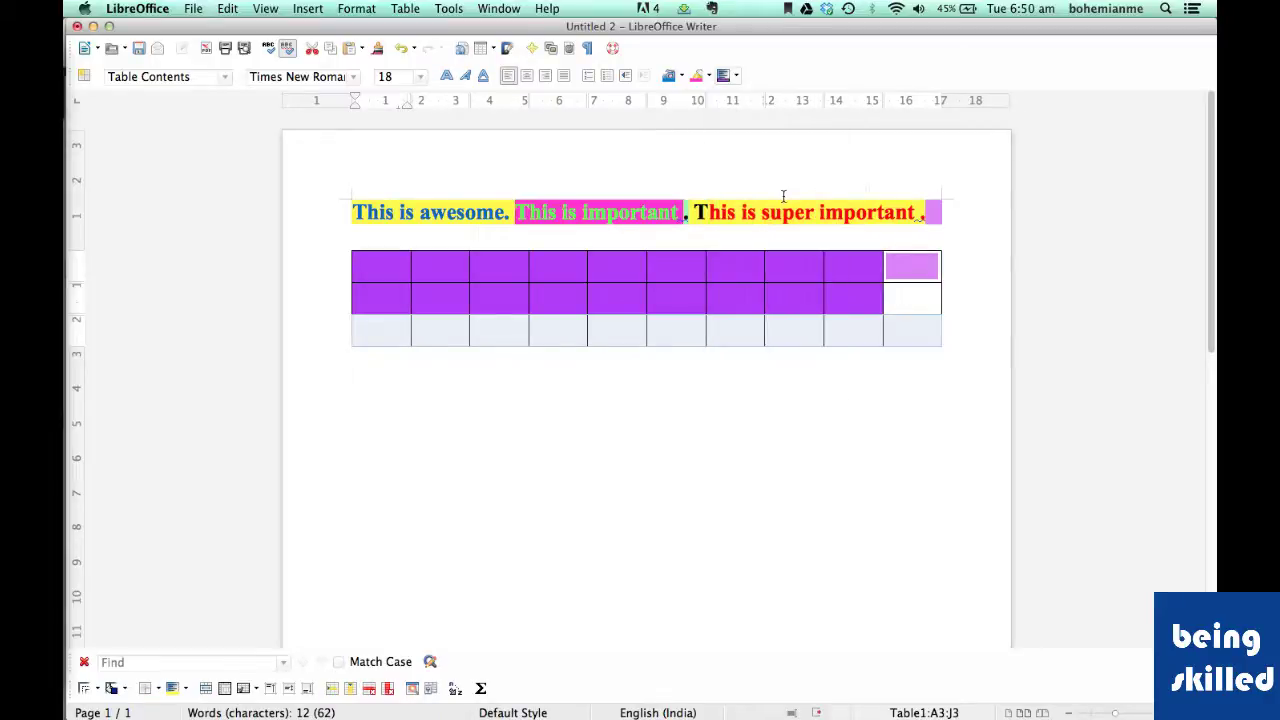
click(592, 290)
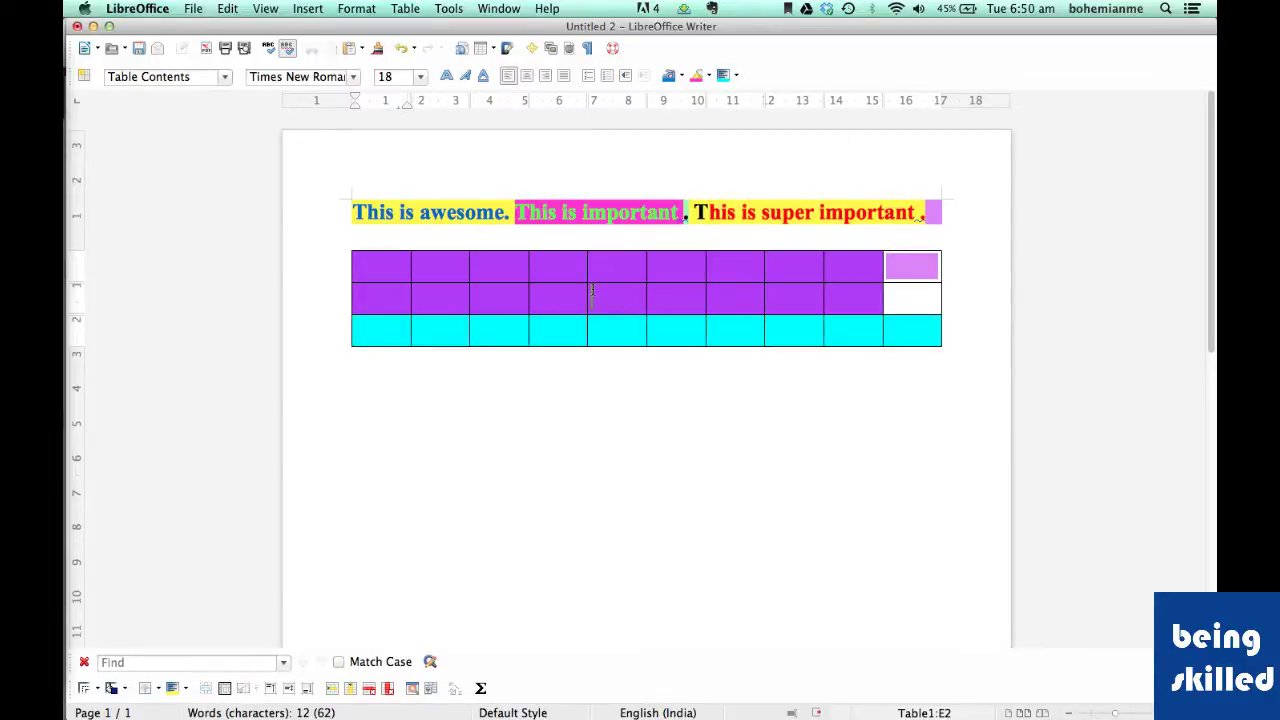